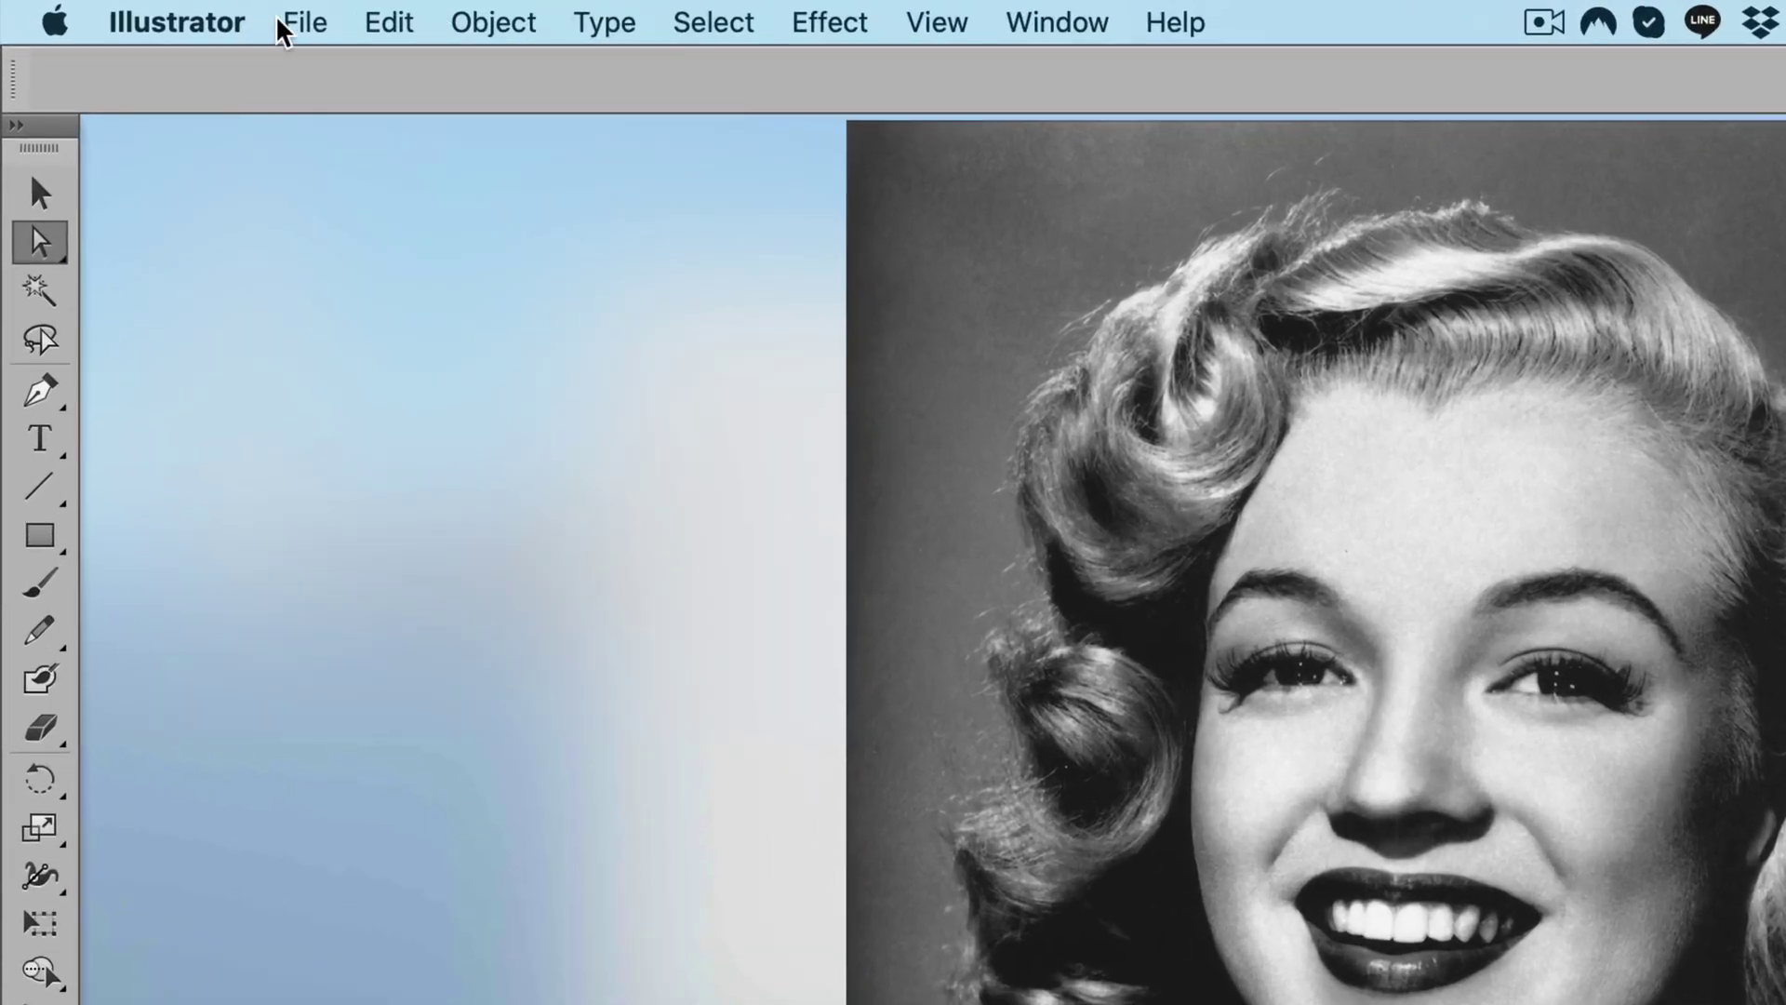
Create a new Web-profile document, Untitled-2, with a 960 × 560 px RGB artboard
left_click(279, 22)
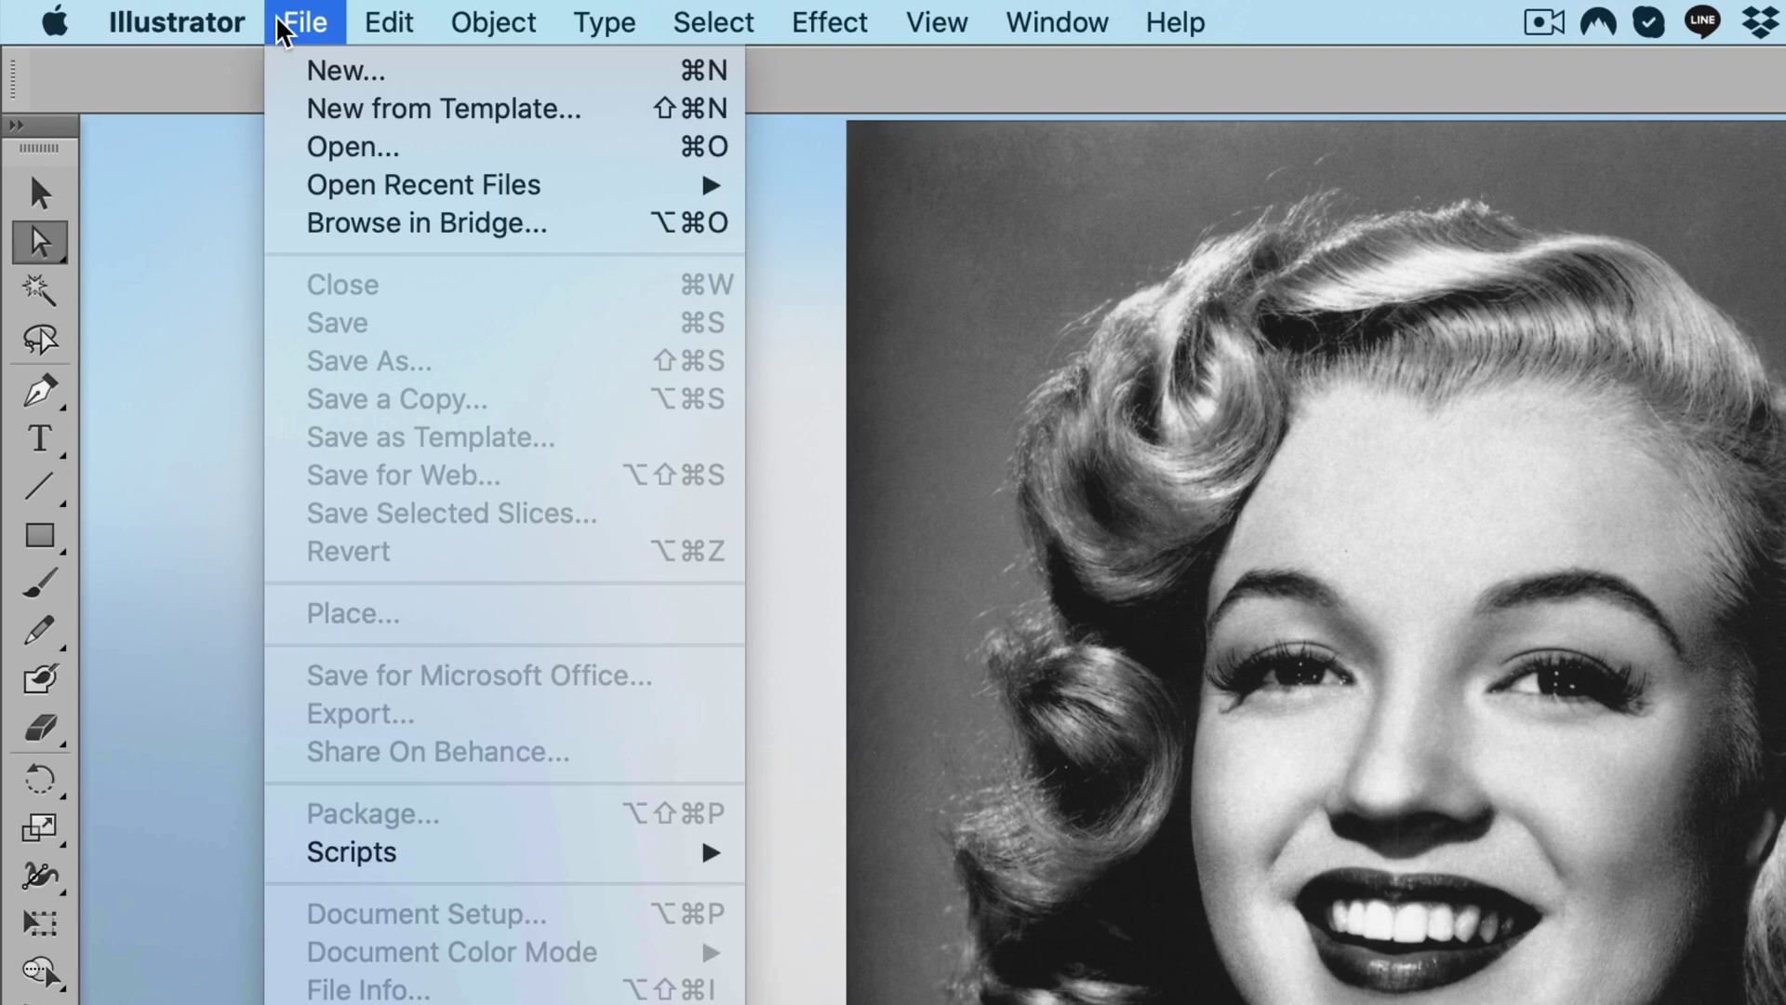
left_click(314, 81)
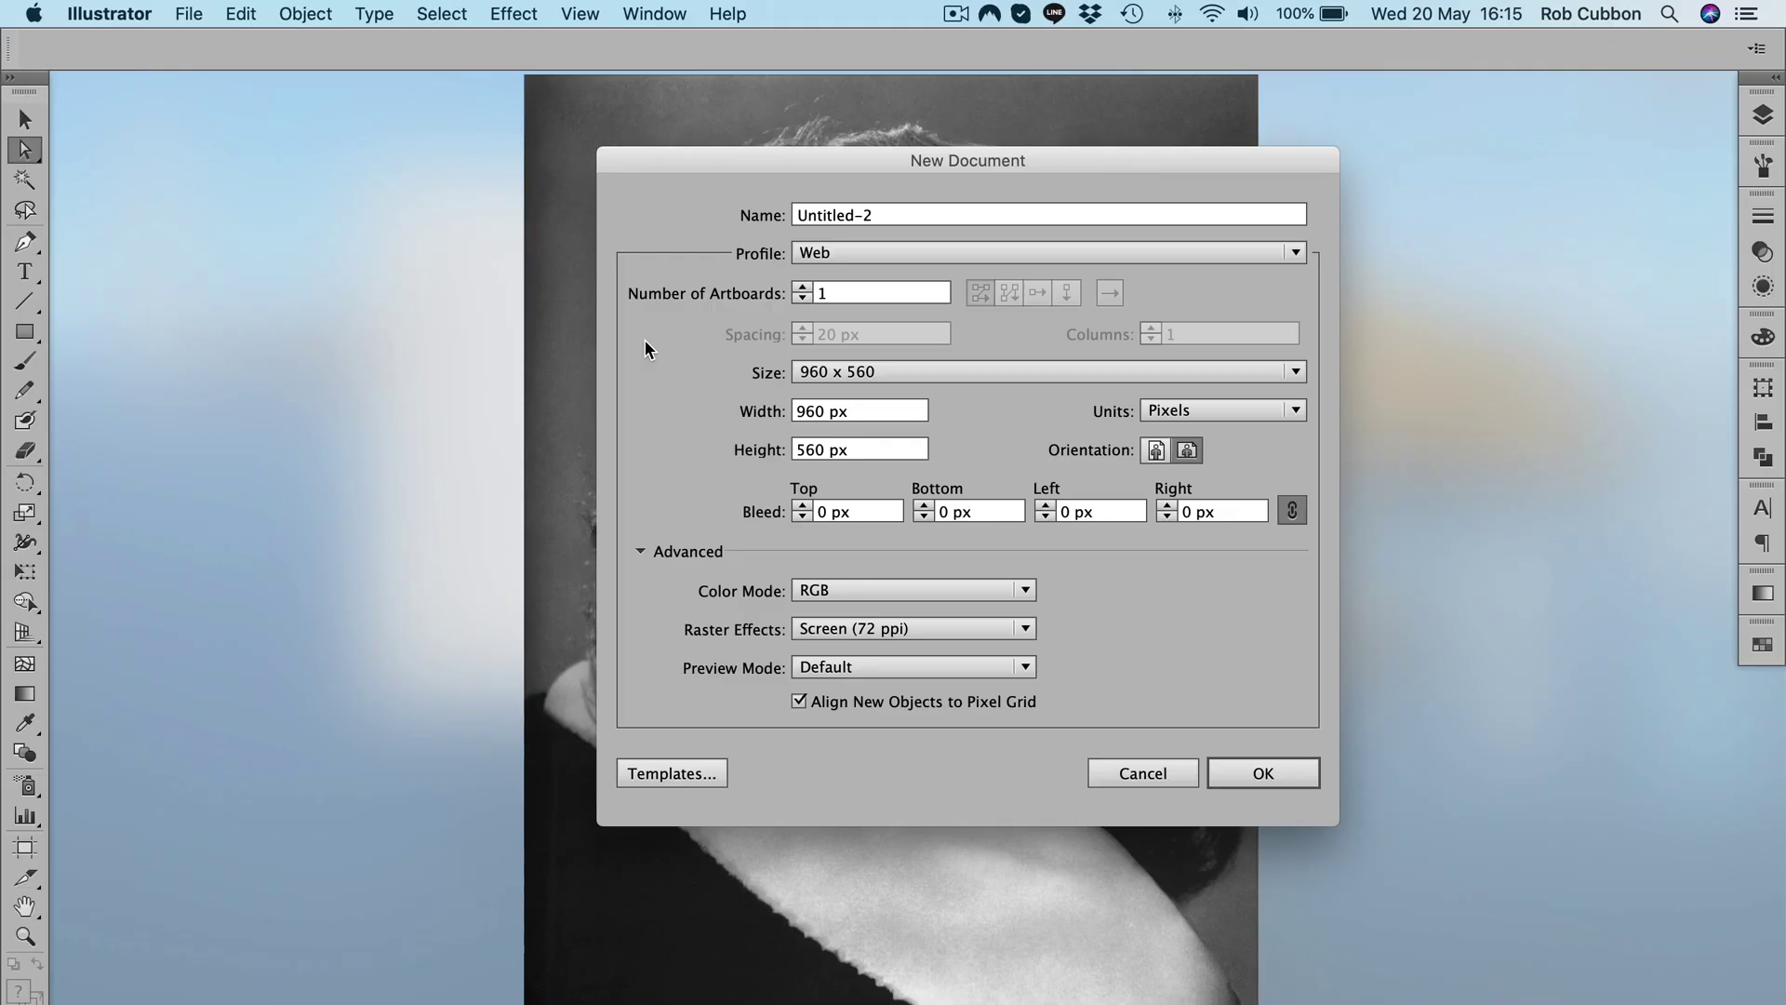
key("Return")
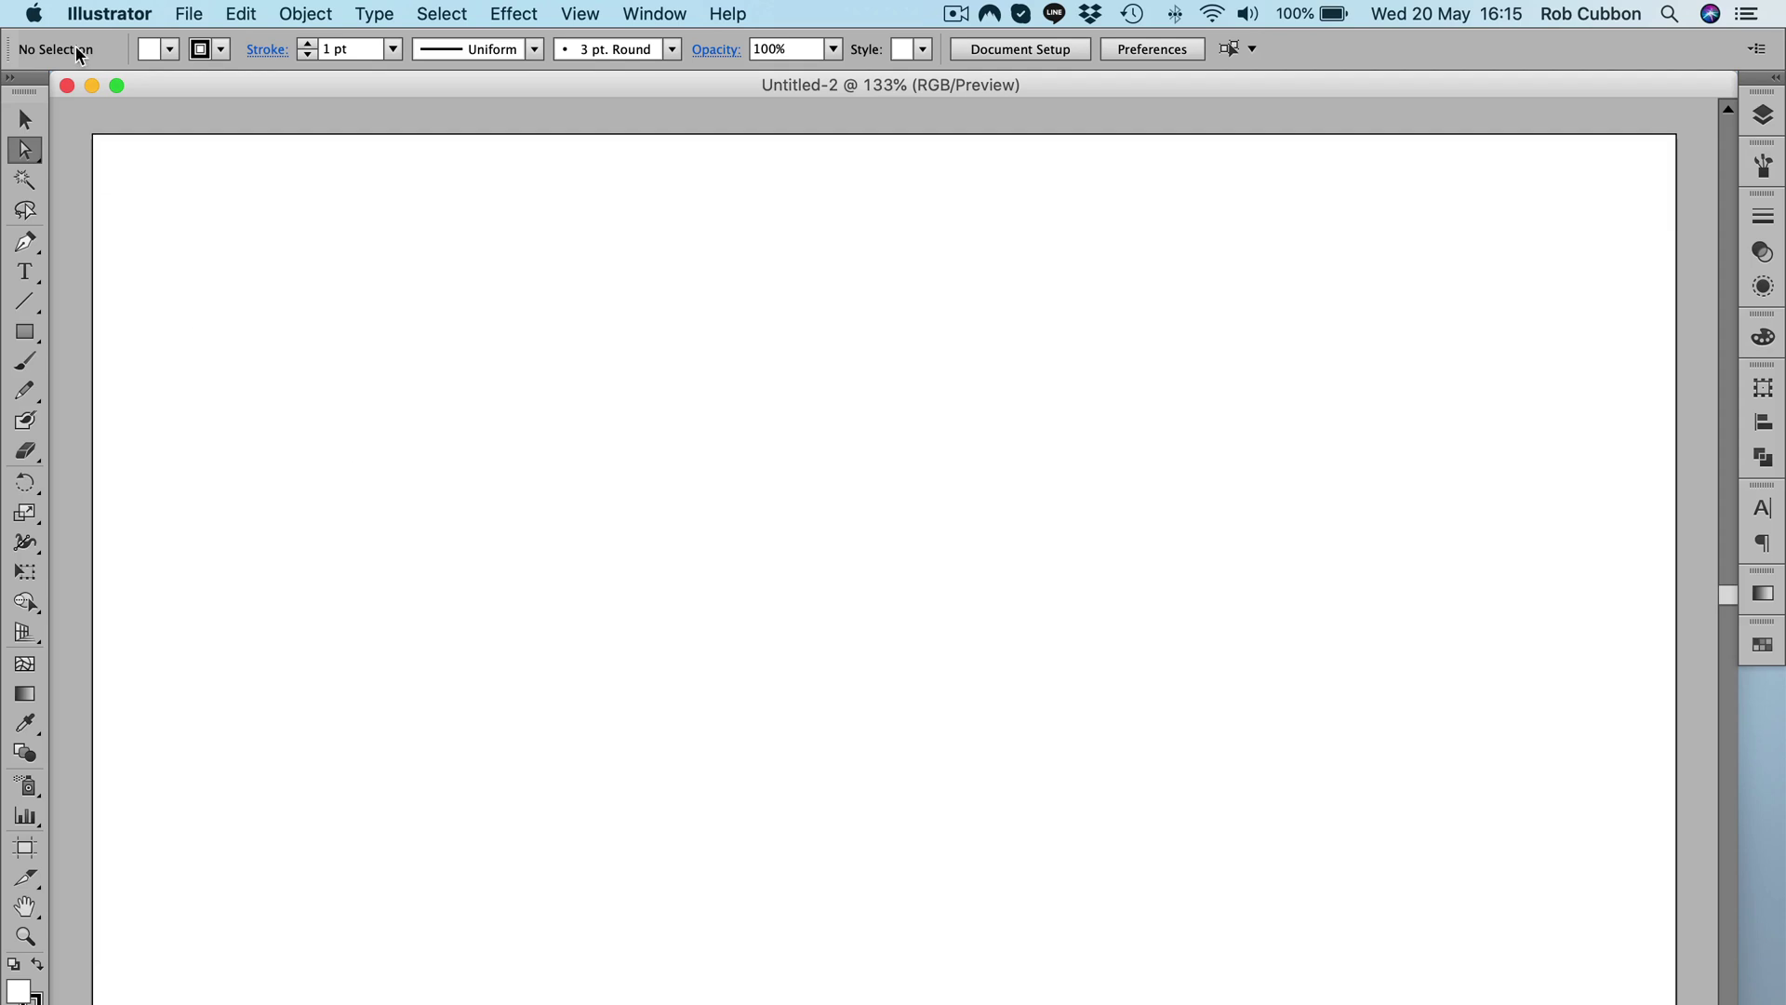
left_click(187, 13)
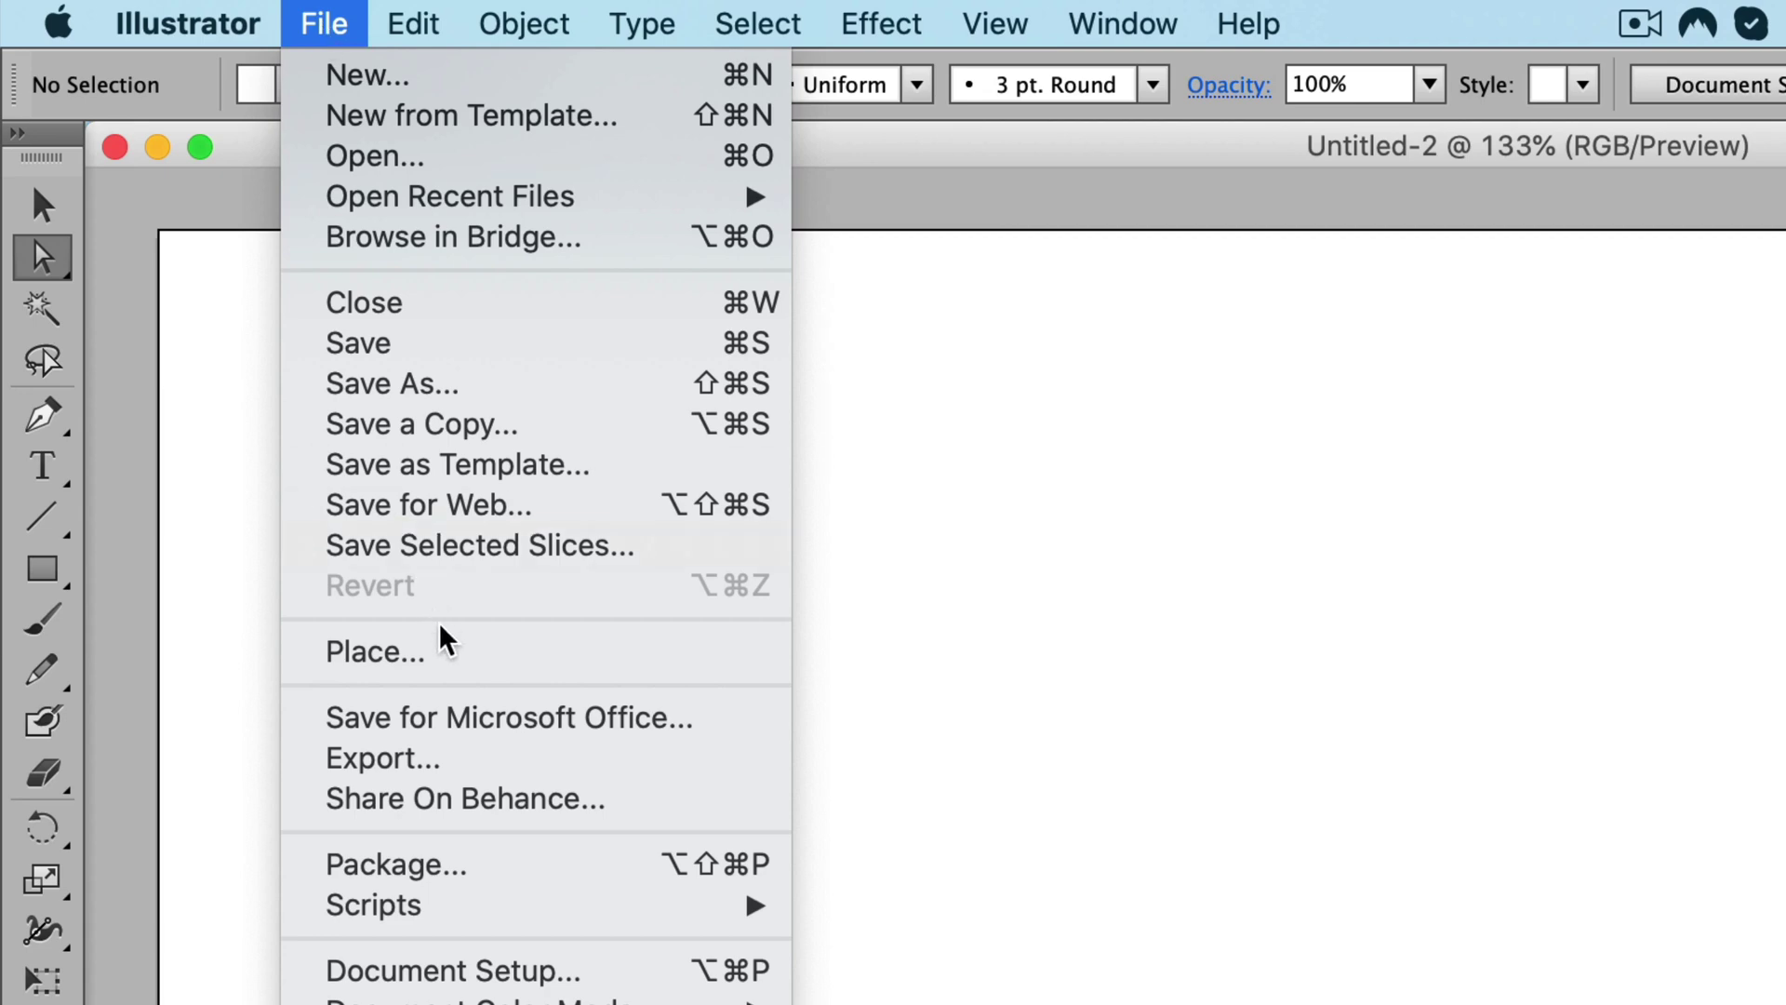
Place marilyn-monroe-53453 (1).jpg as a linked image spanning the middle of the artboard
left_click(447, 650)
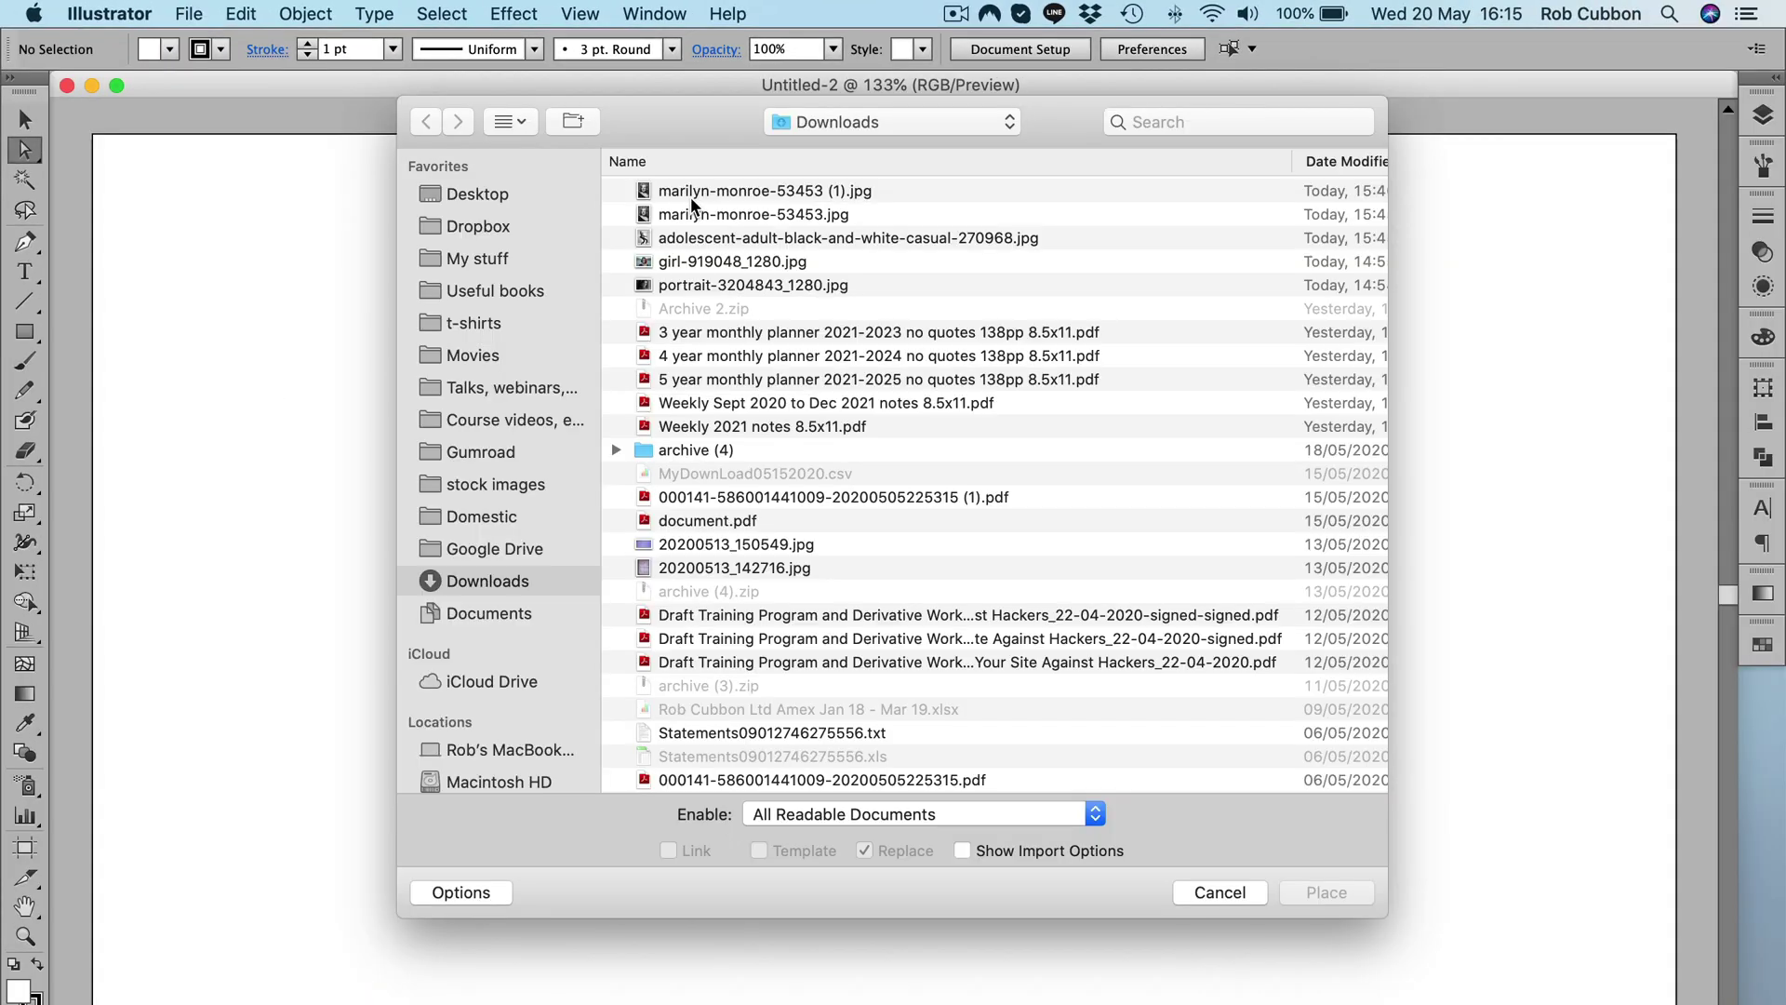
double_click(690, 197)
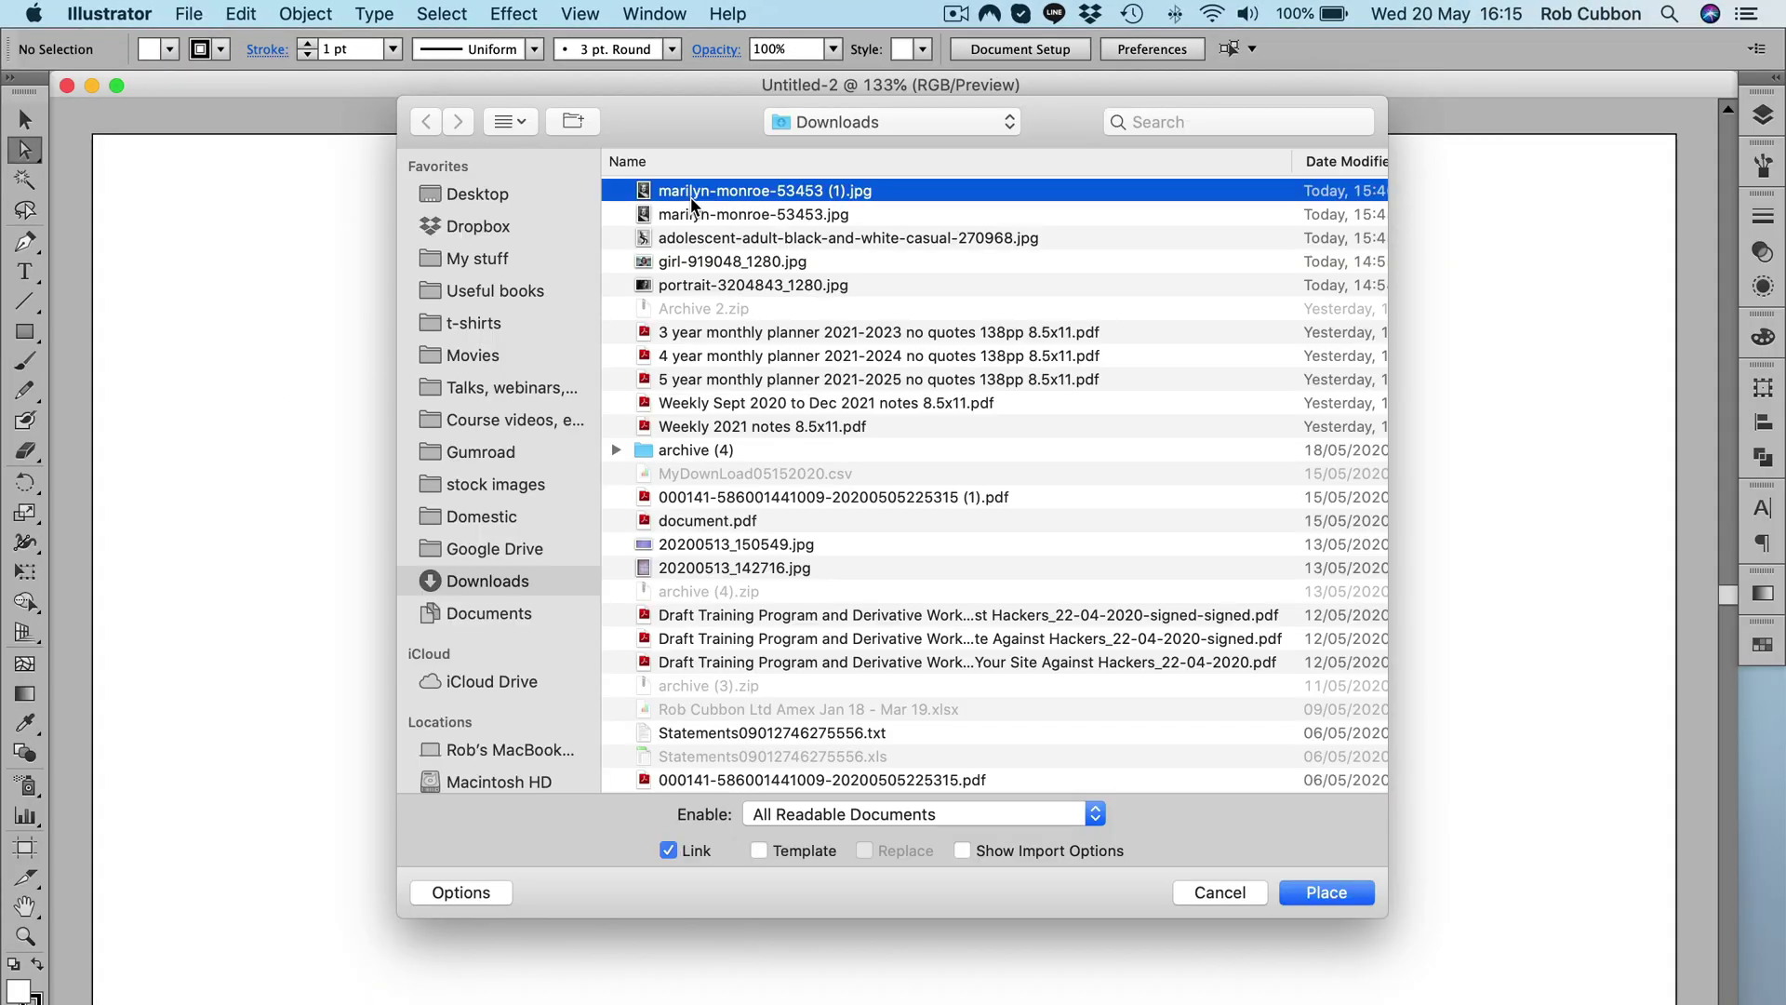
left_click_drag(548, 171, 1347, 997)
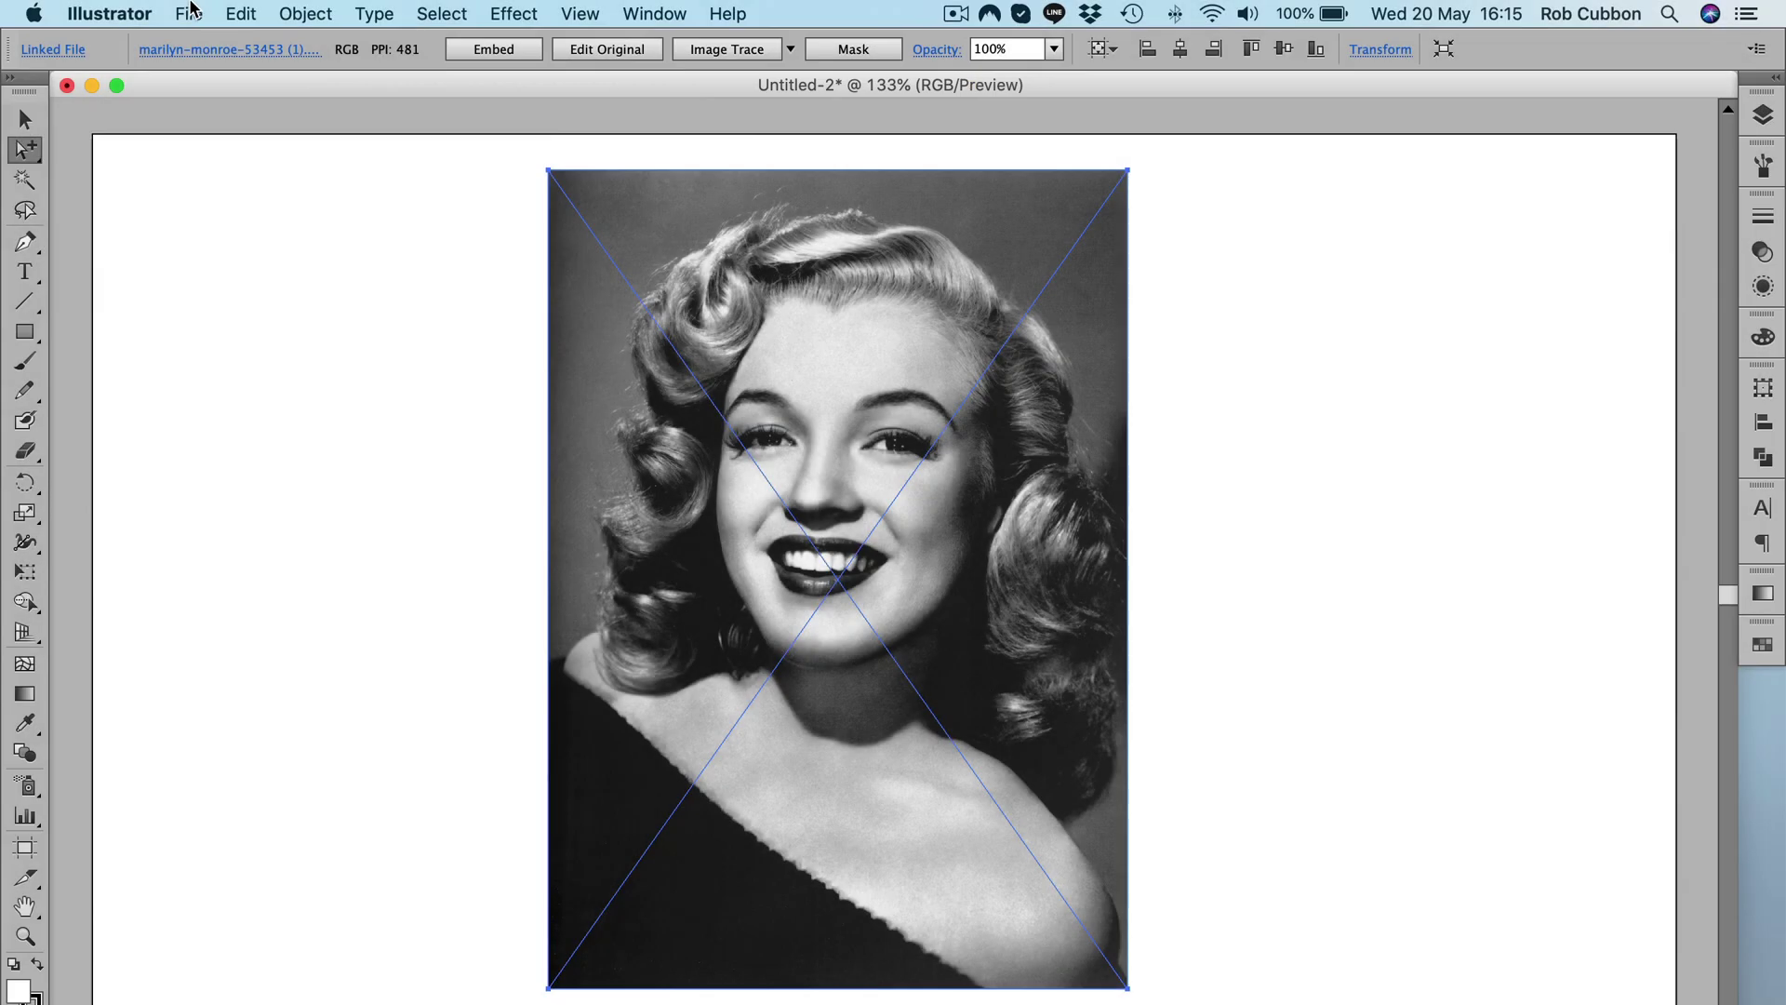
Bring up the Image Trace panel from the Window menu
left_click(305, 14)
mouse_move(398, 624)
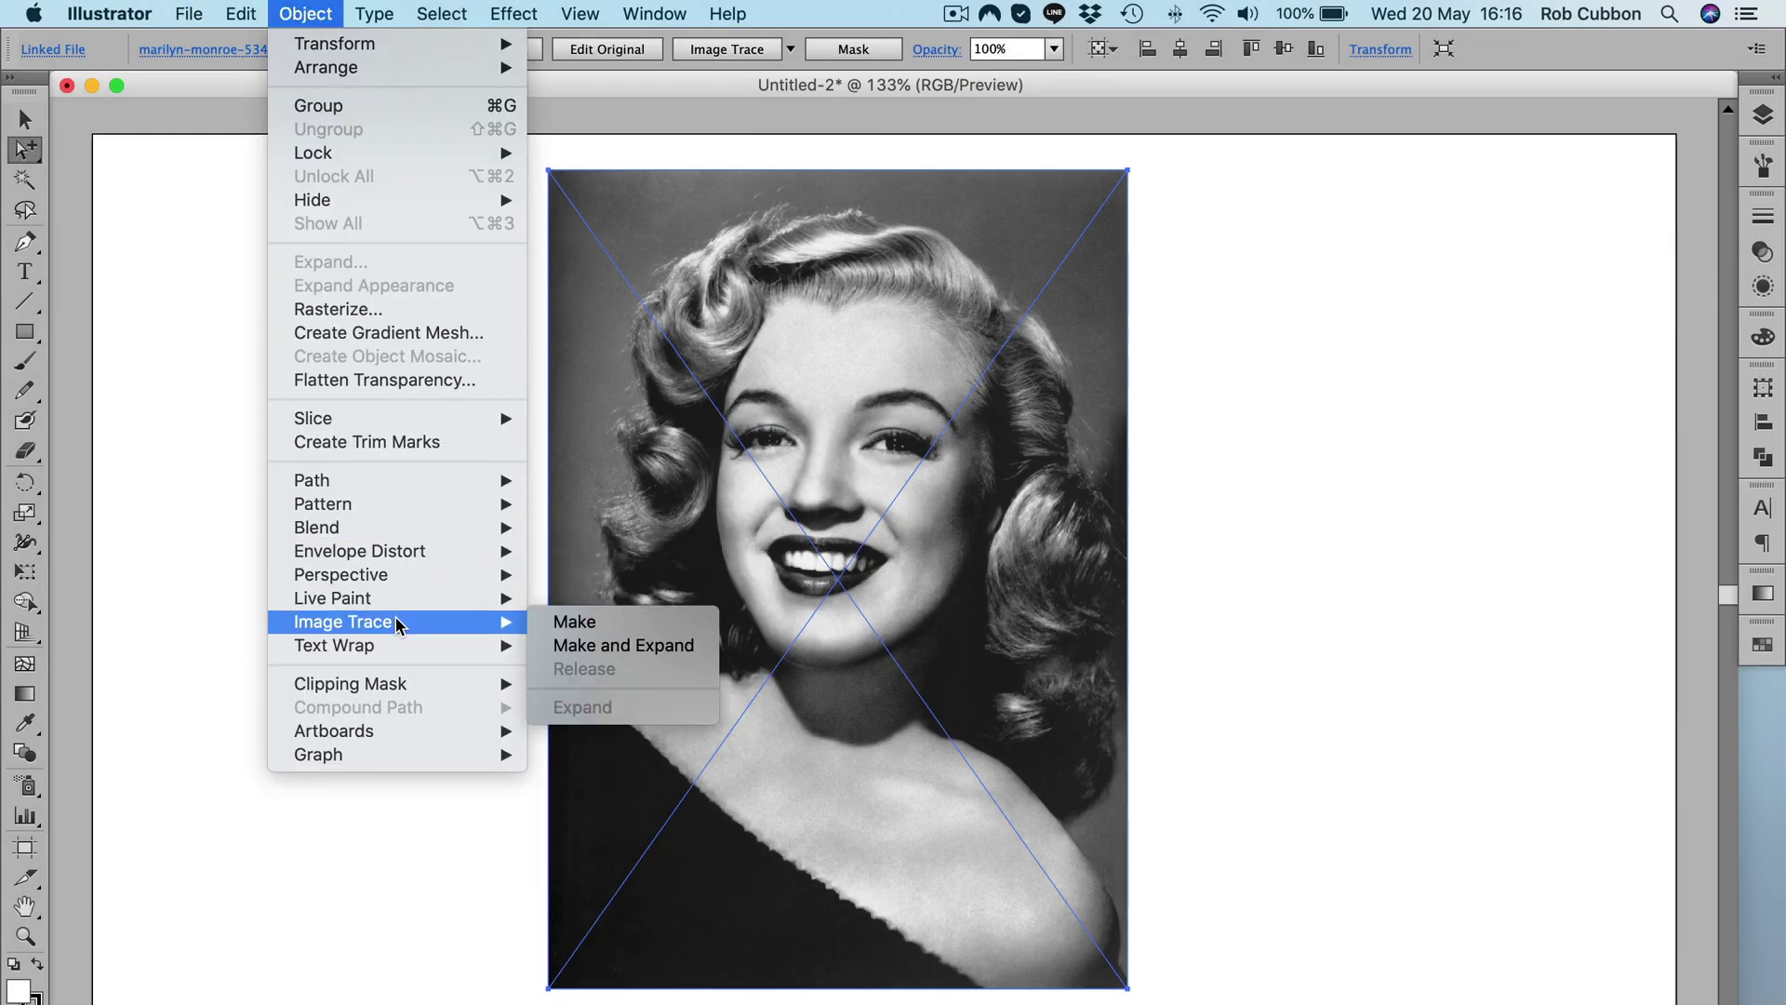
left_click(316, 11)
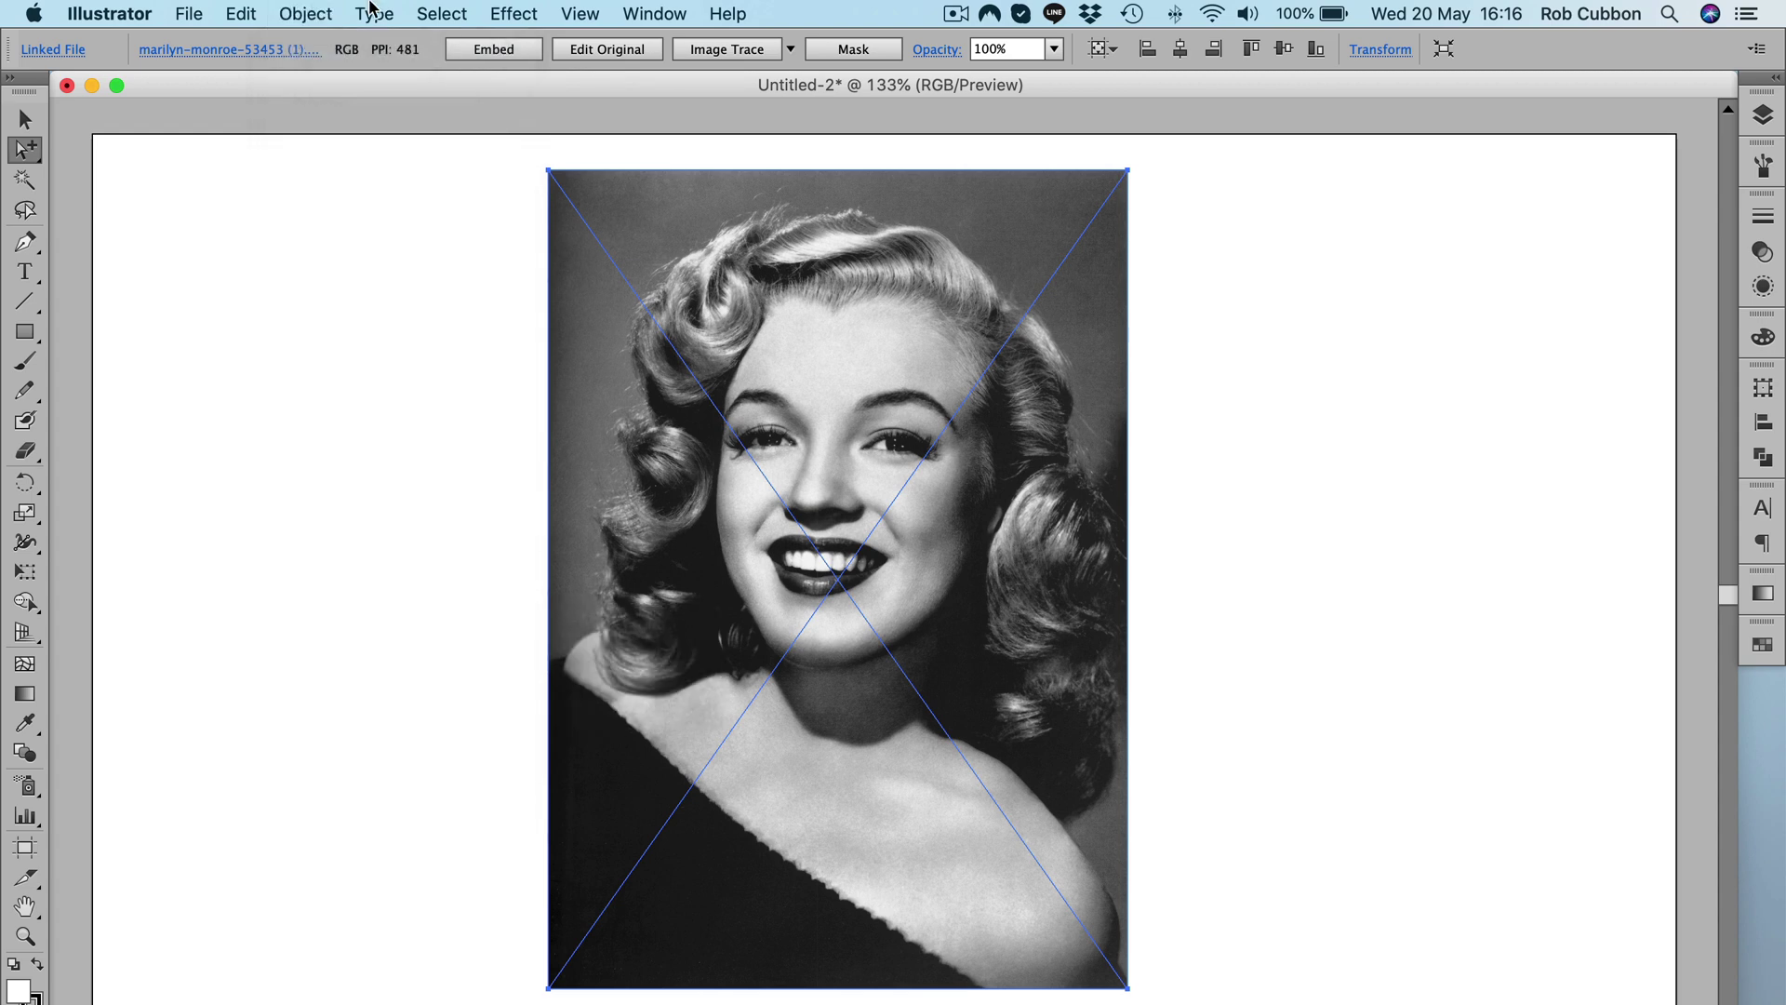
left_click(679, 13)
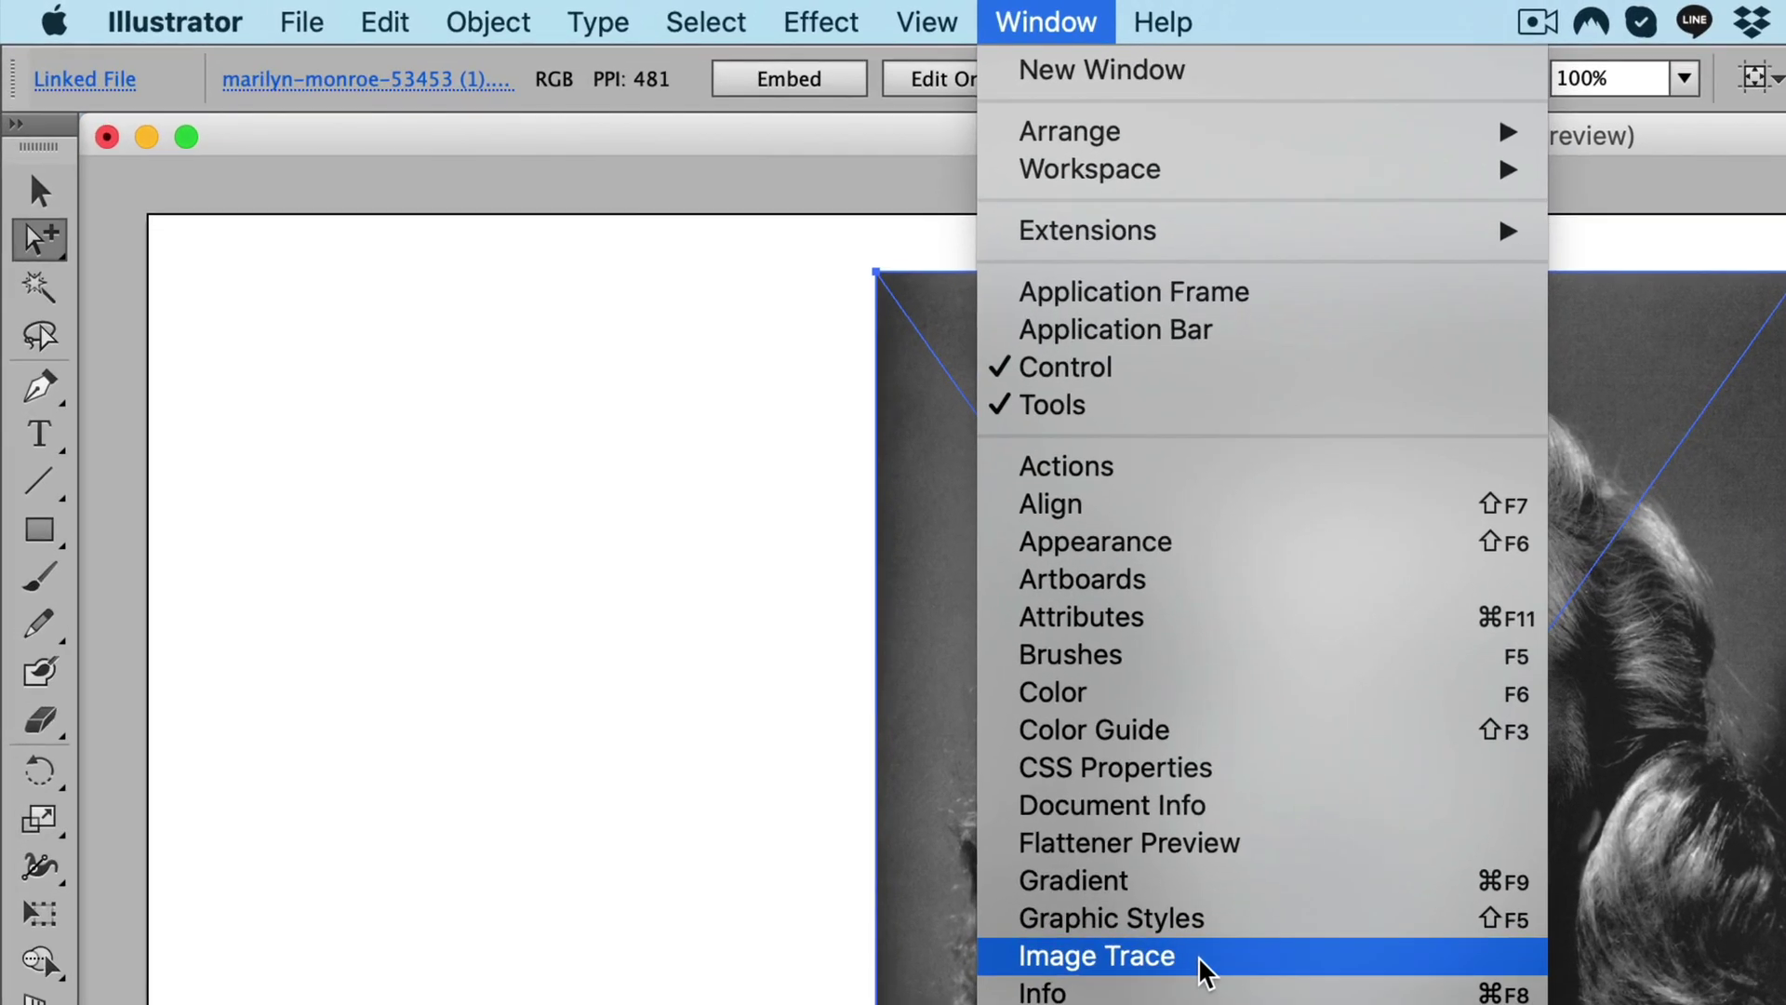
left_click(752, 604)
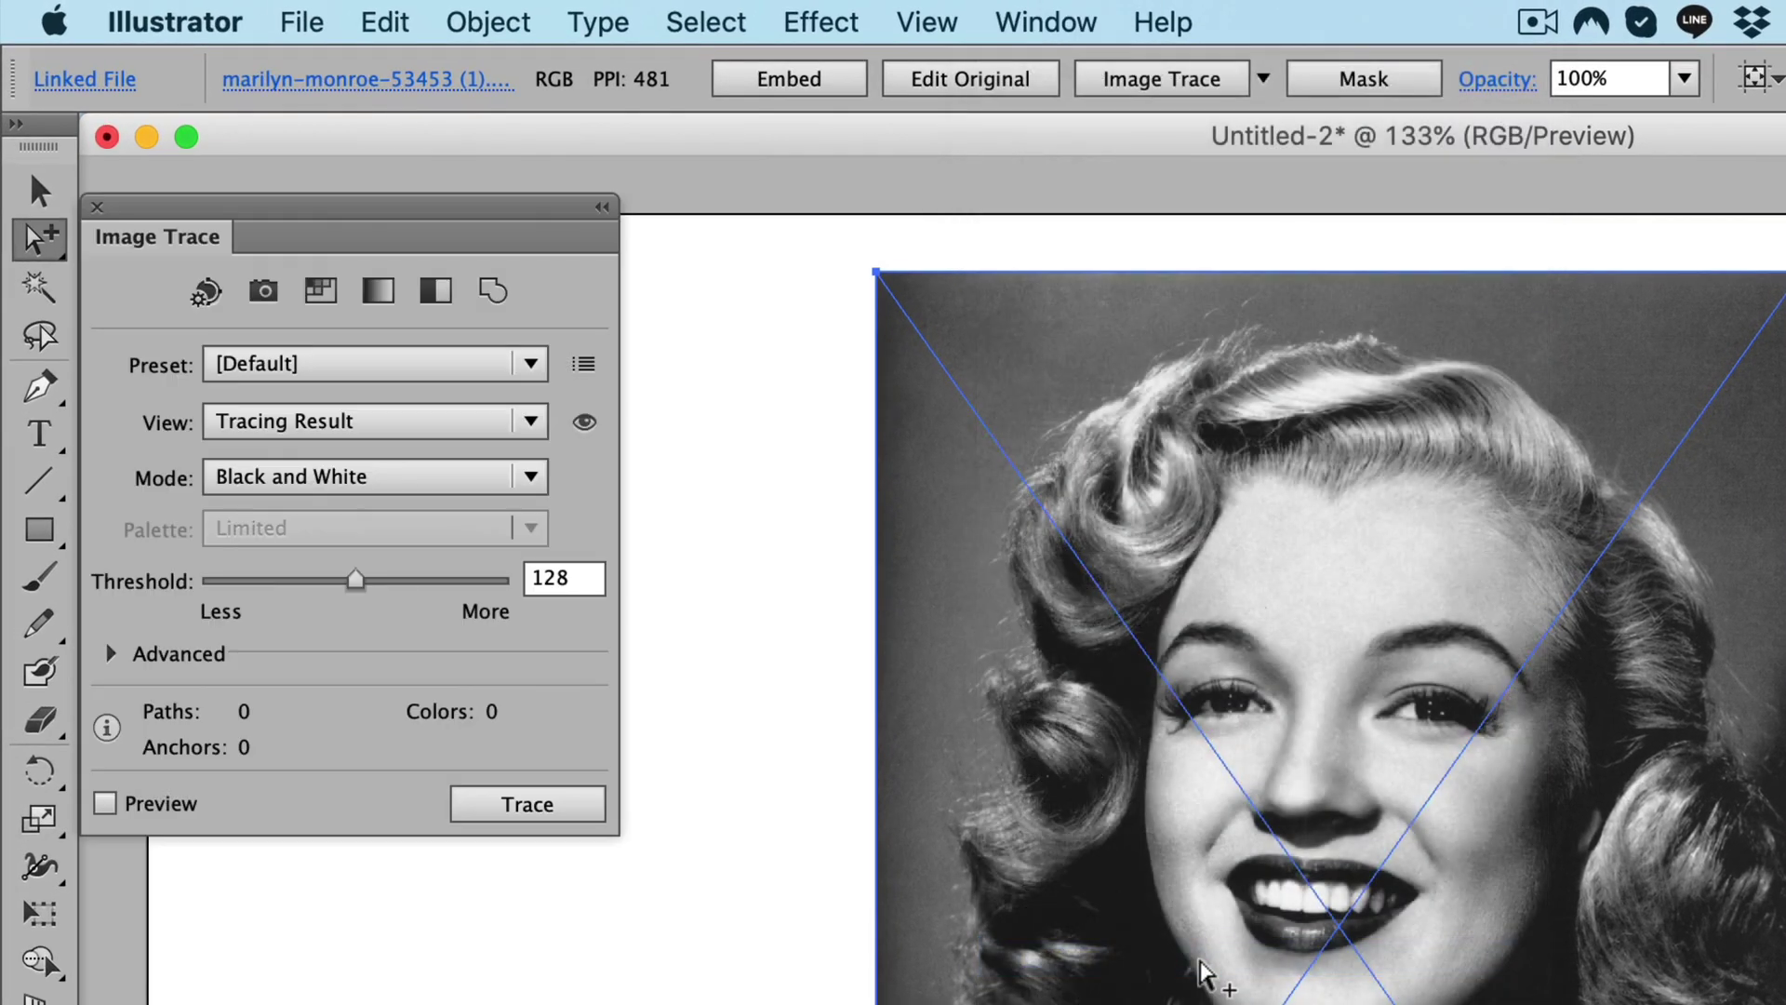
Review trace modes and presets, then enable Black and White Preview, accepting the slow-tracing warning
left_click(296, 477)
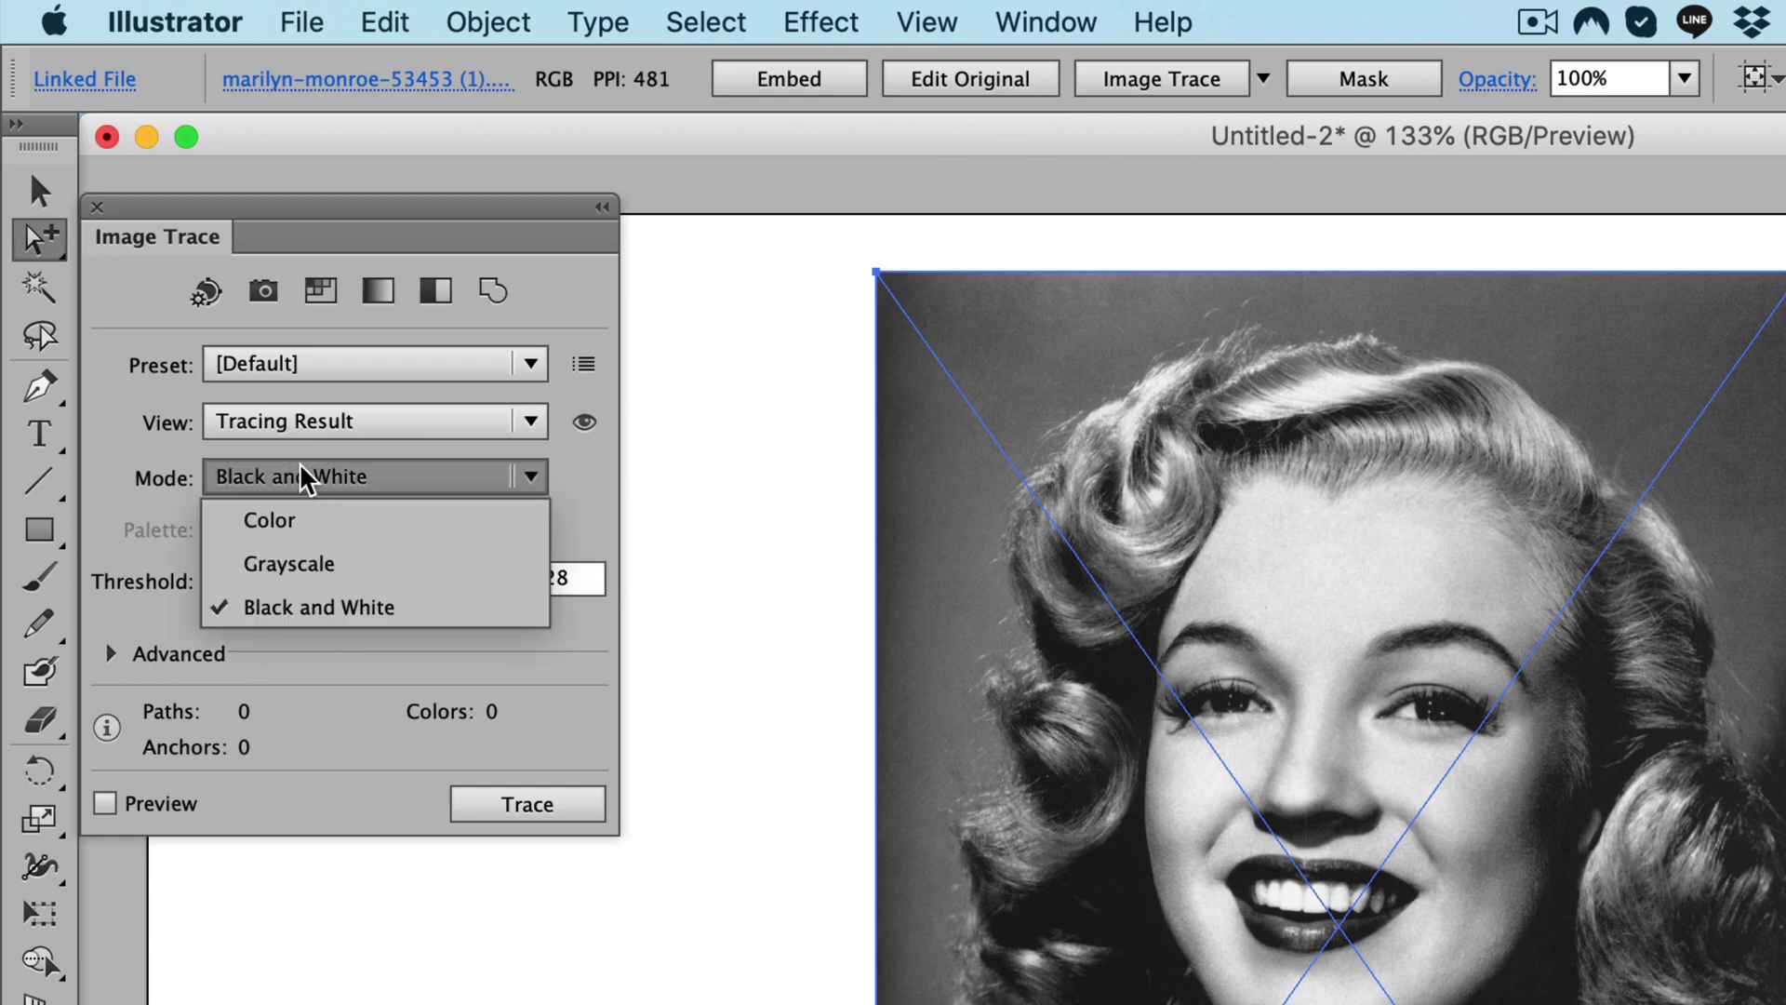
left_click(219, 363)
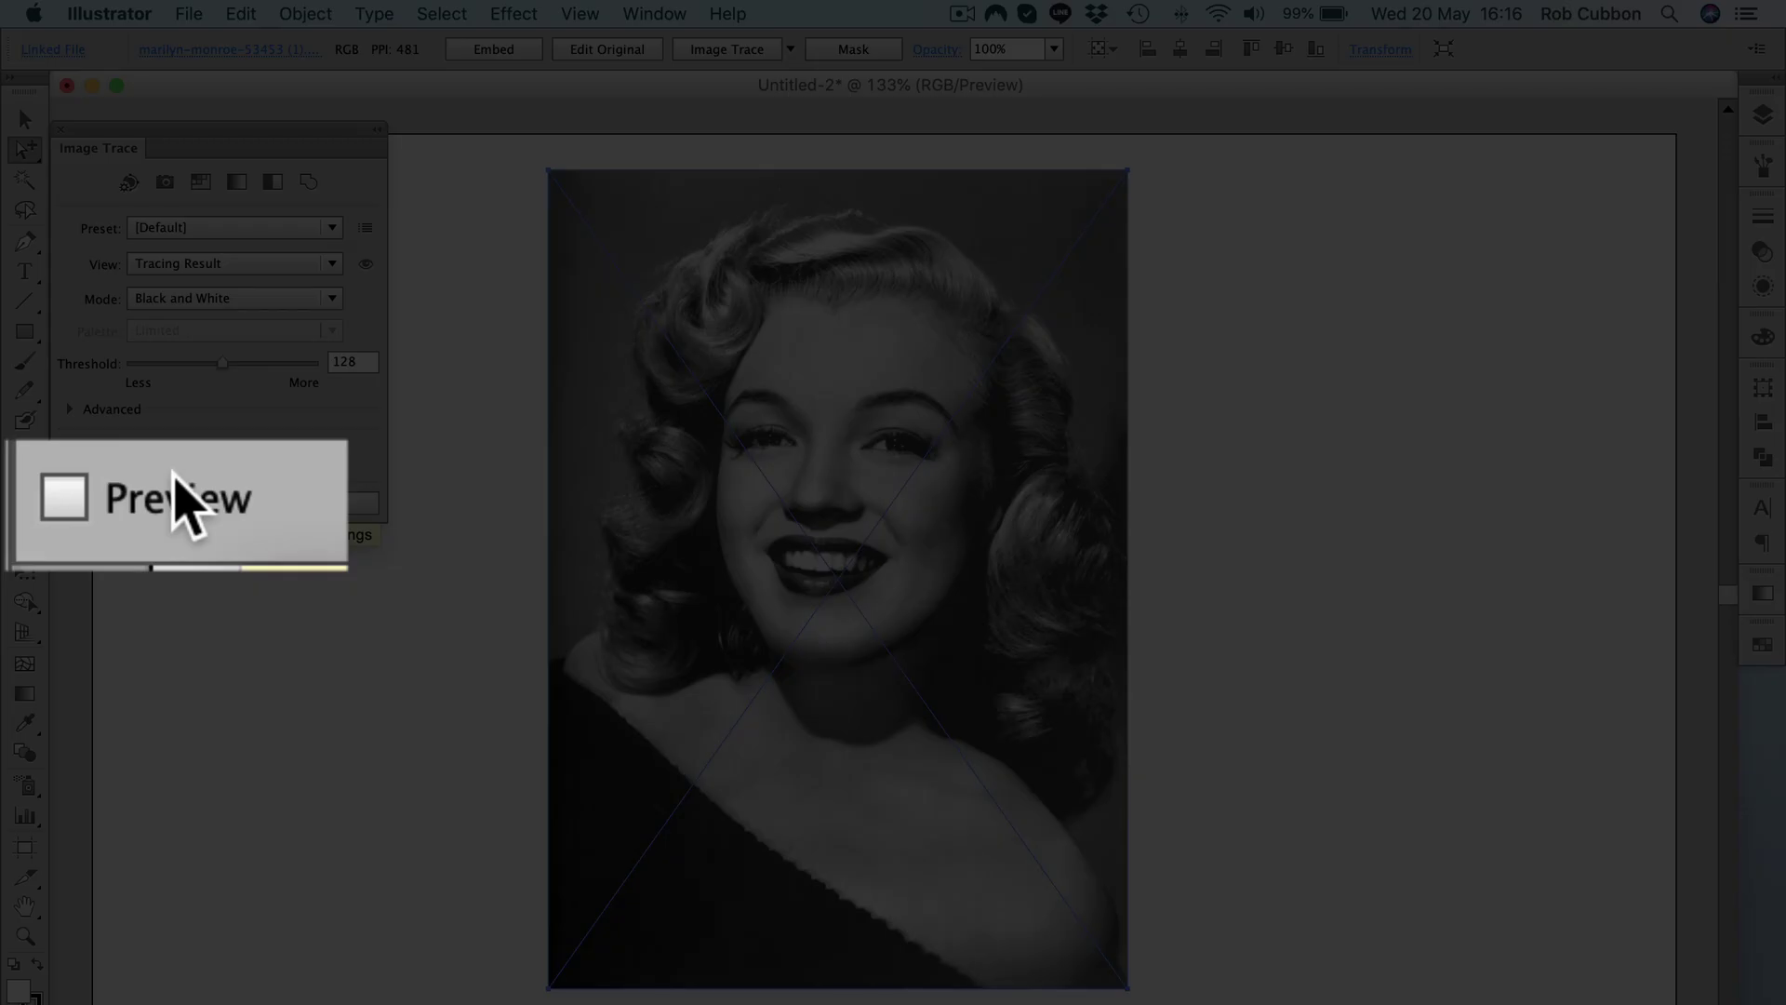
left_click(84, 642)
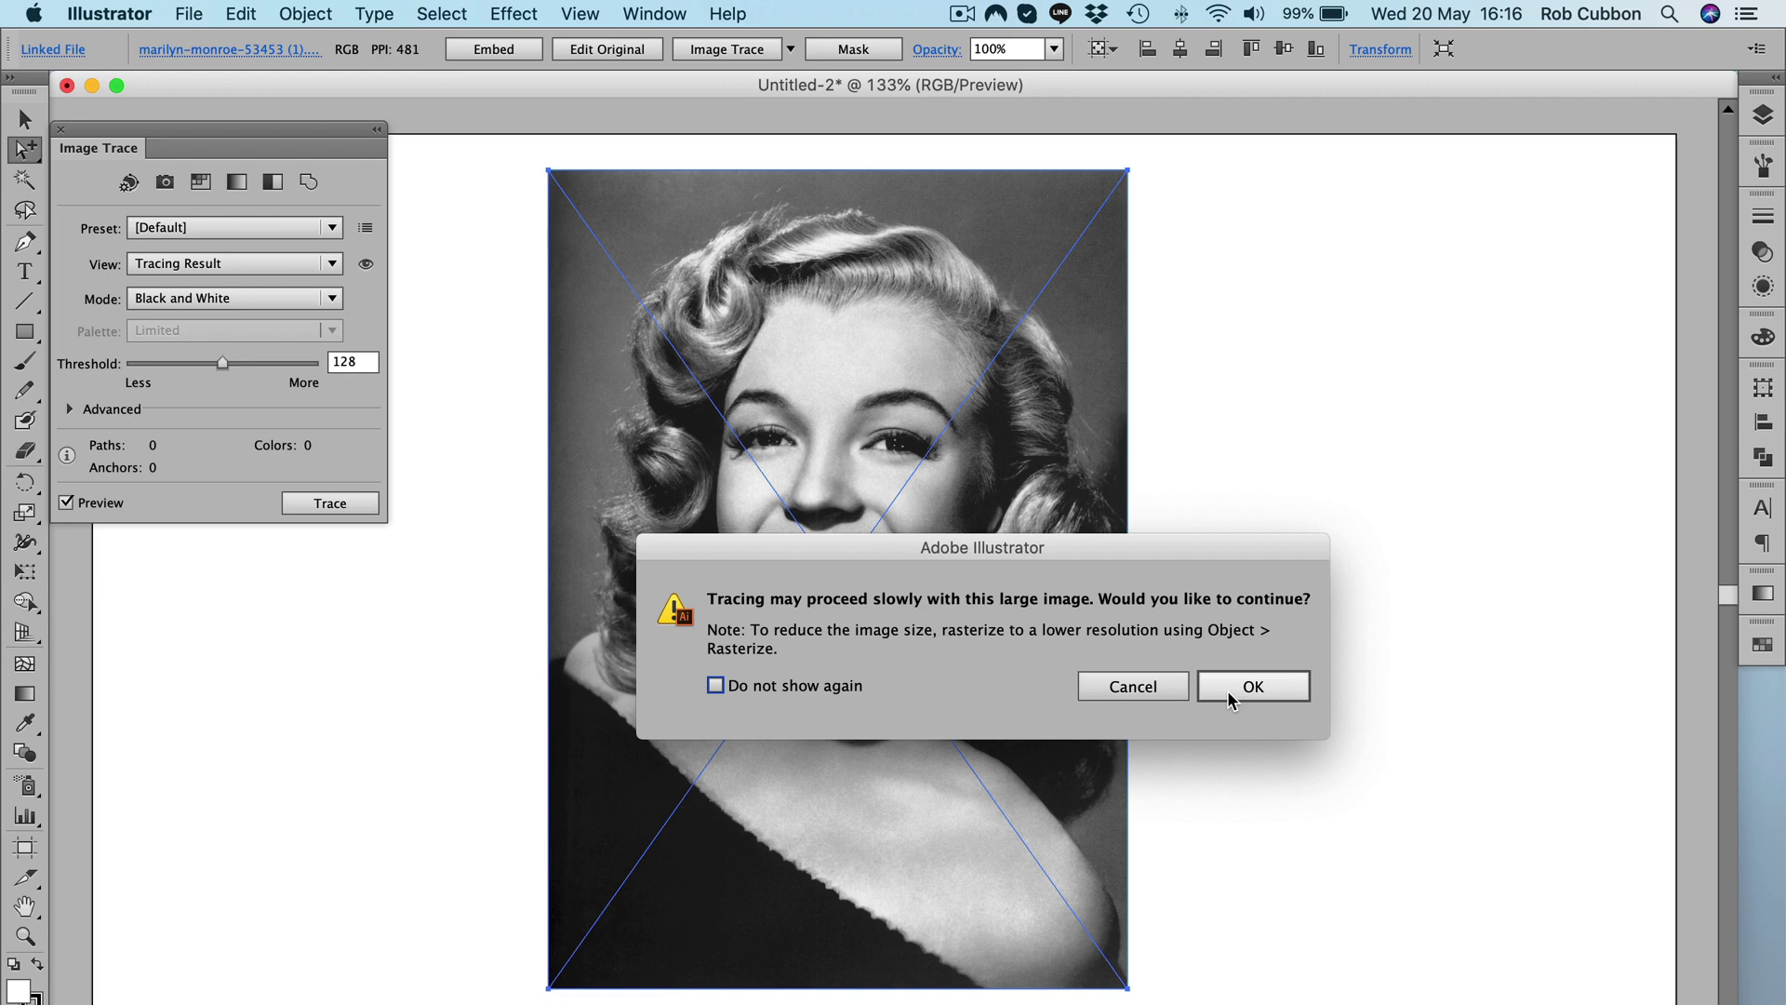
left_click(1226, 690)
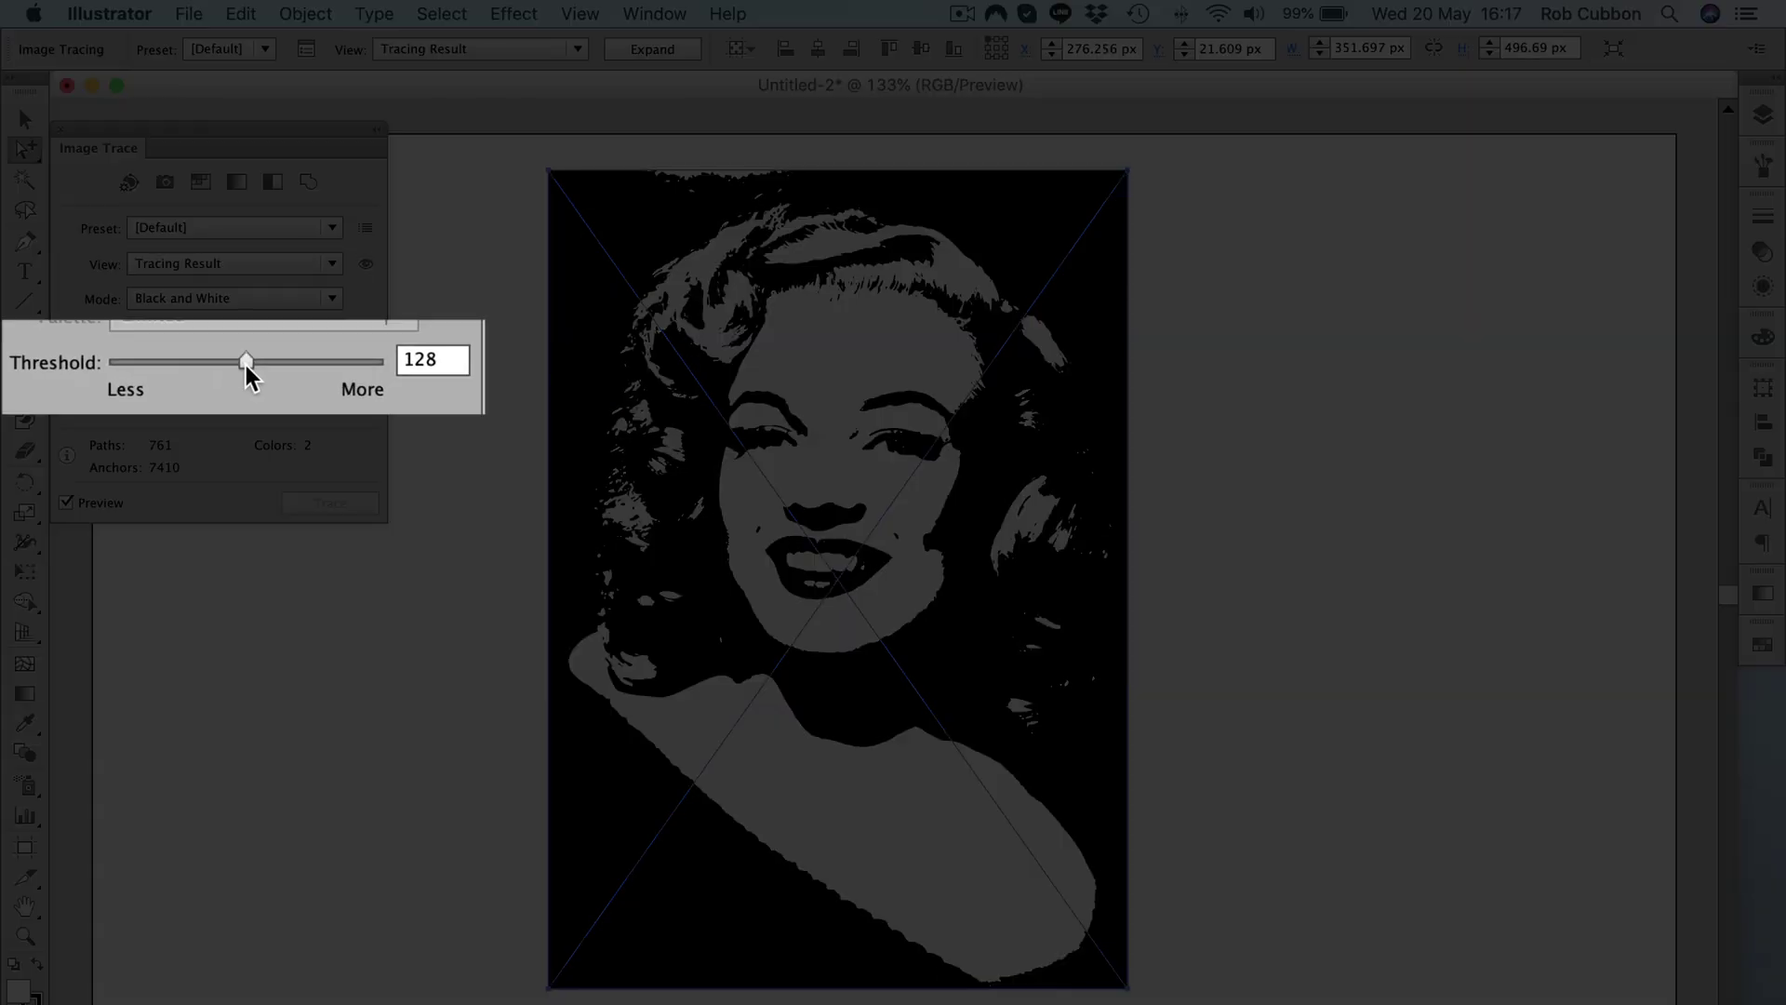
Lower the Image Trace threshold to 103, yielding 1045 paths and 8961 anchors
left_click_drag(222, 364, 210, 364)
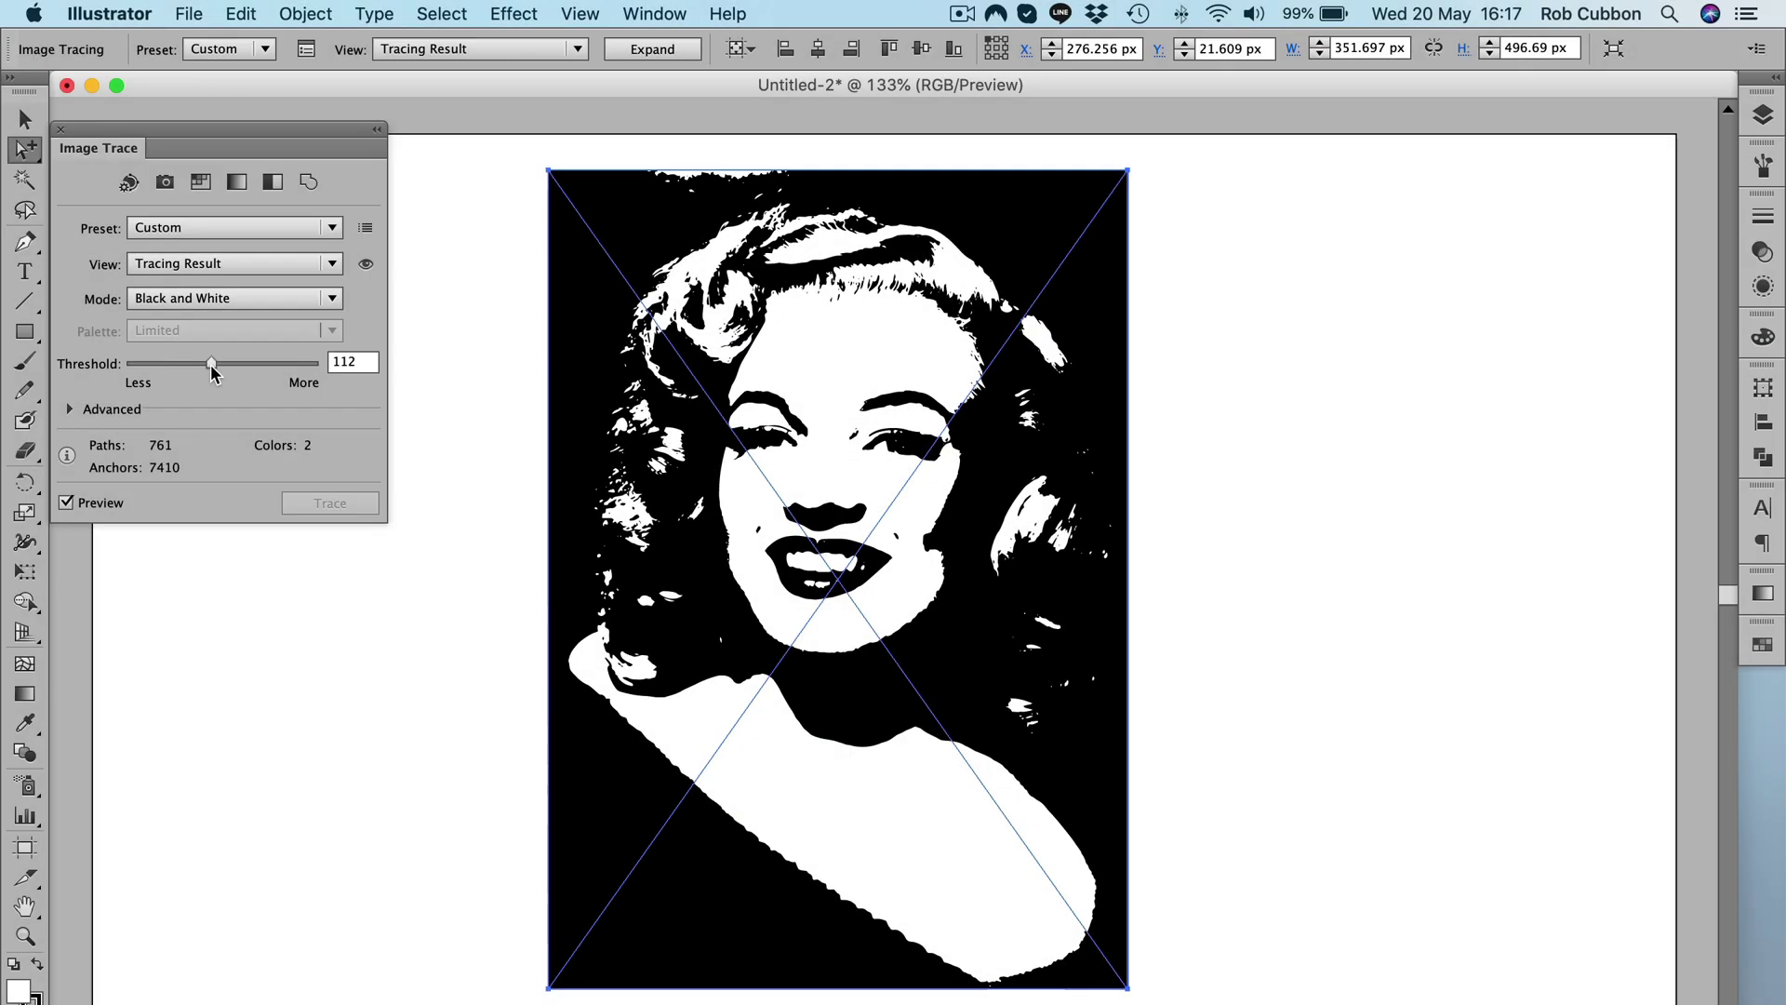
mouse_move(210, 365)
left_mouse_down()
mouse_move(242, 371)
mouse_move(205, 365)
left_mouse_up()
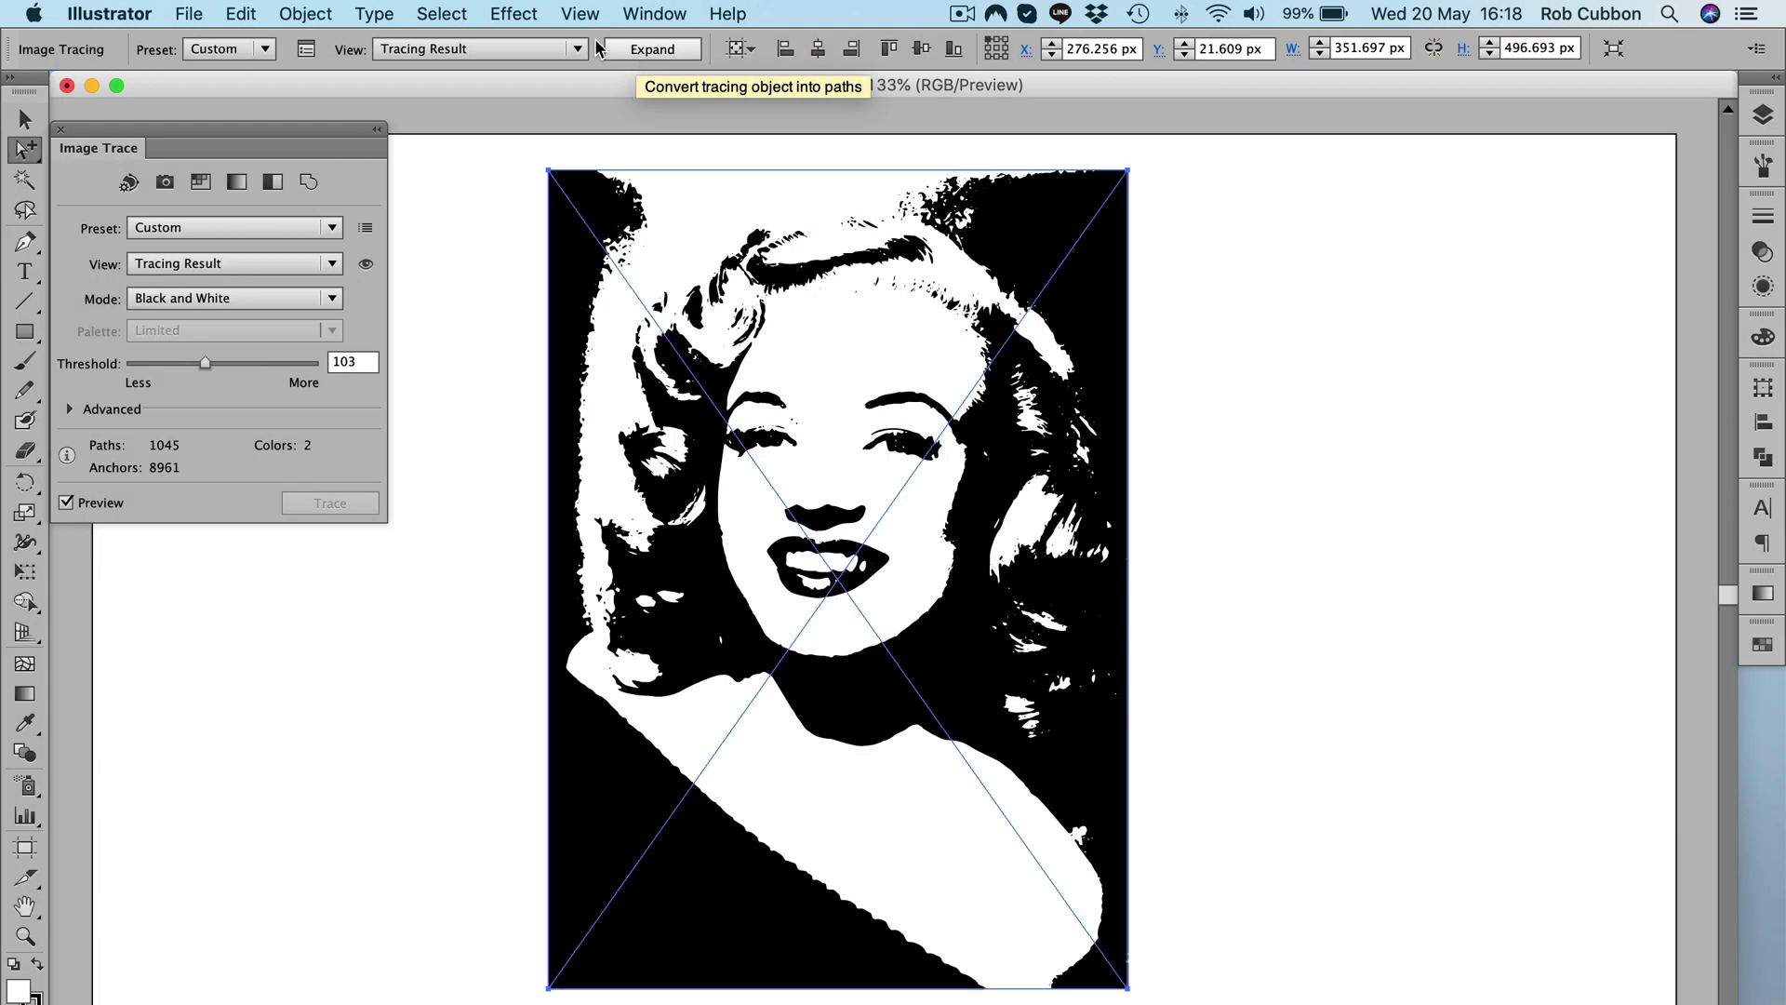
left_click(307, 13)
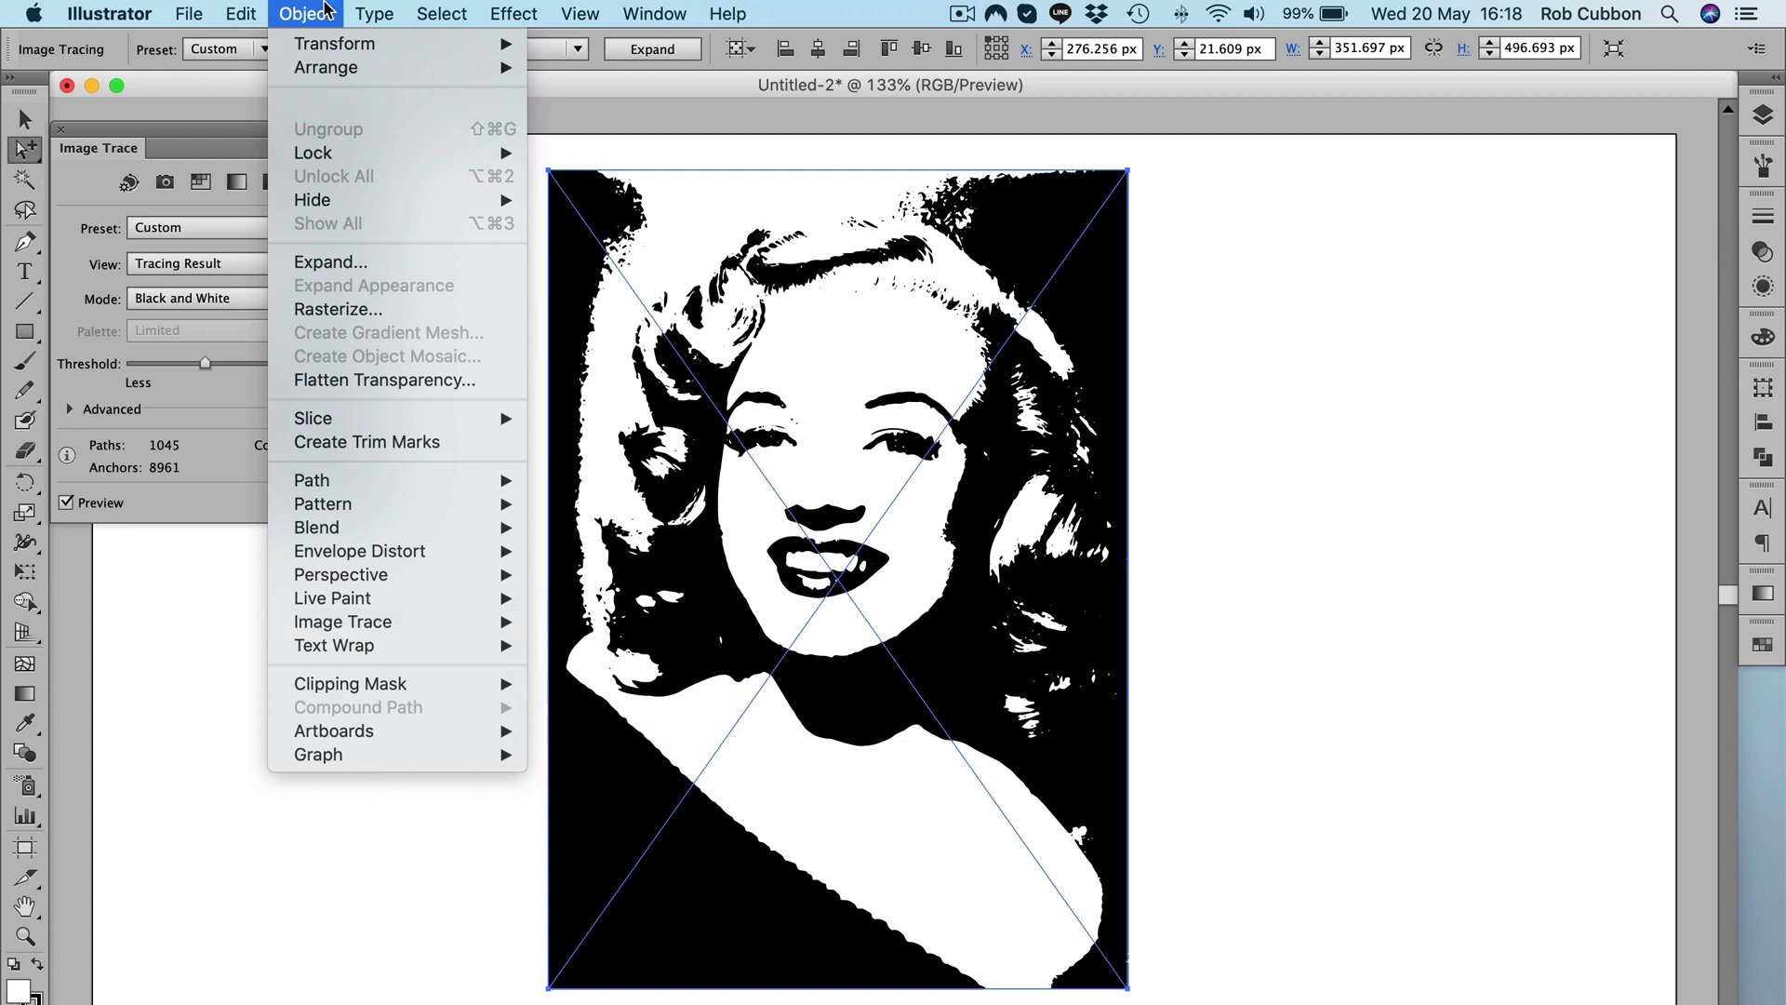
Expand the black-and-white tracing into editable paths and deselect the result
left_click(361, 263)
left_click(1085, 769)
left_click(415, 898)
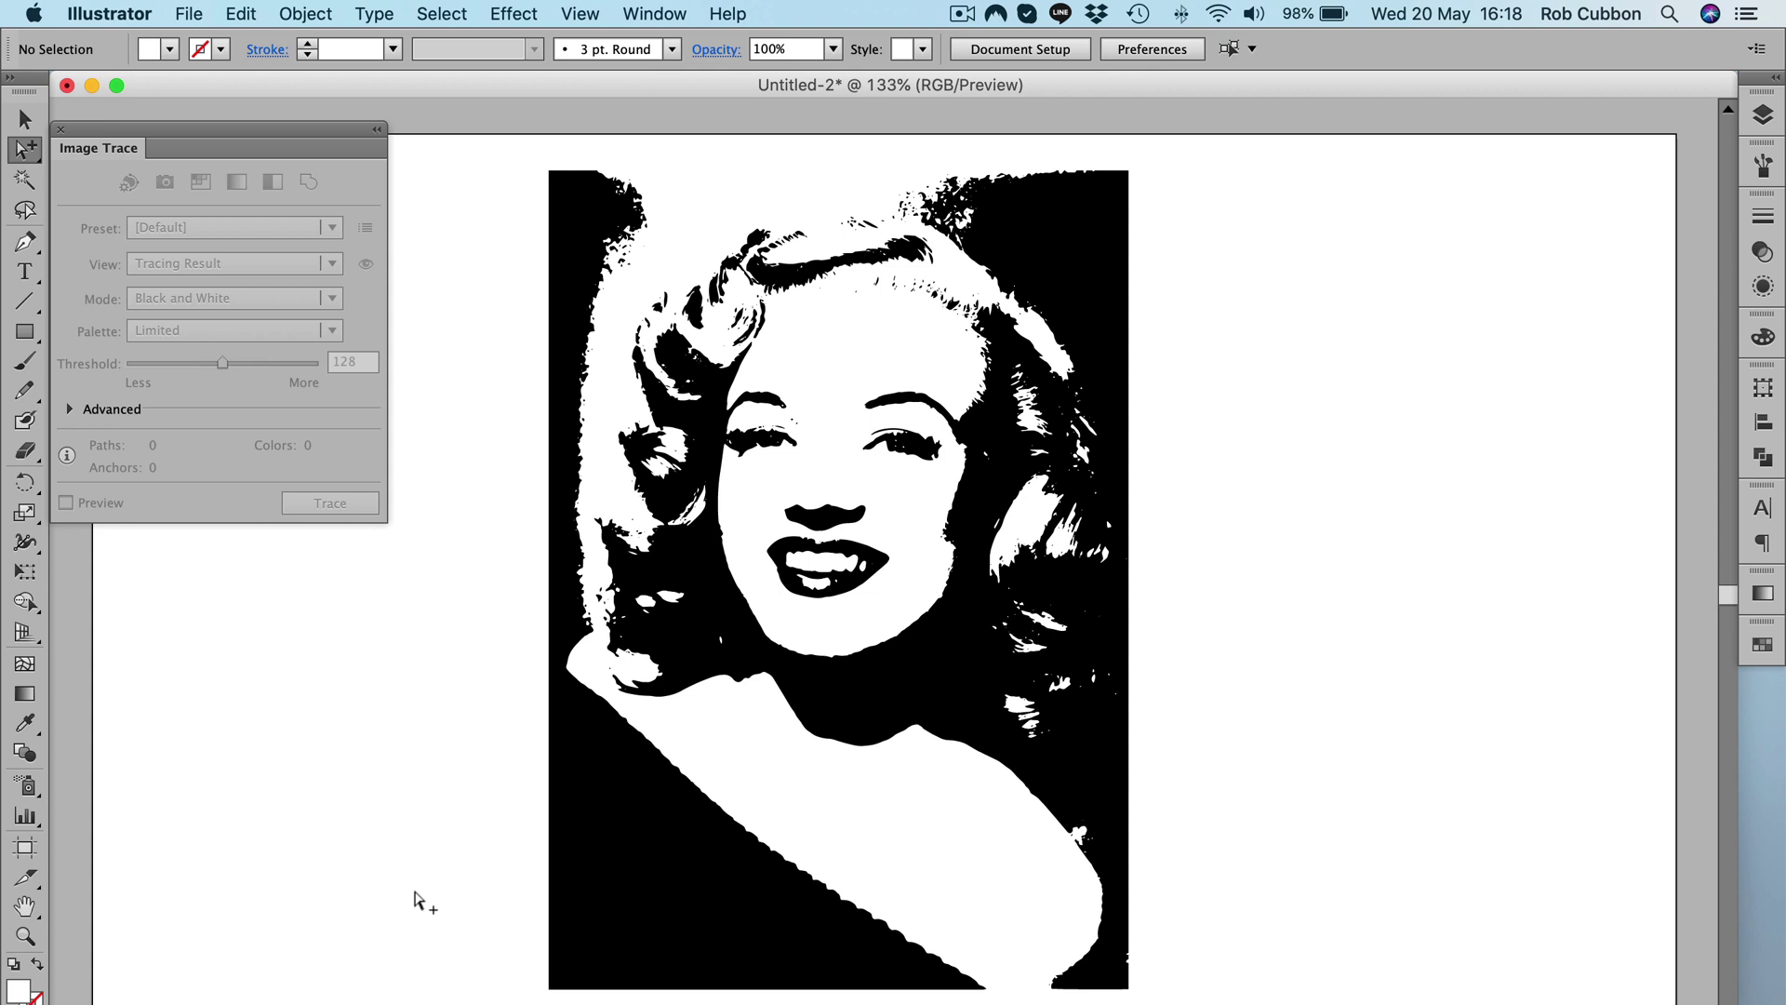
Try a 4d4d4d grey fill on the lower-left black shape, then undo back to black
left_click(25, 152)
left_click(668, 939)
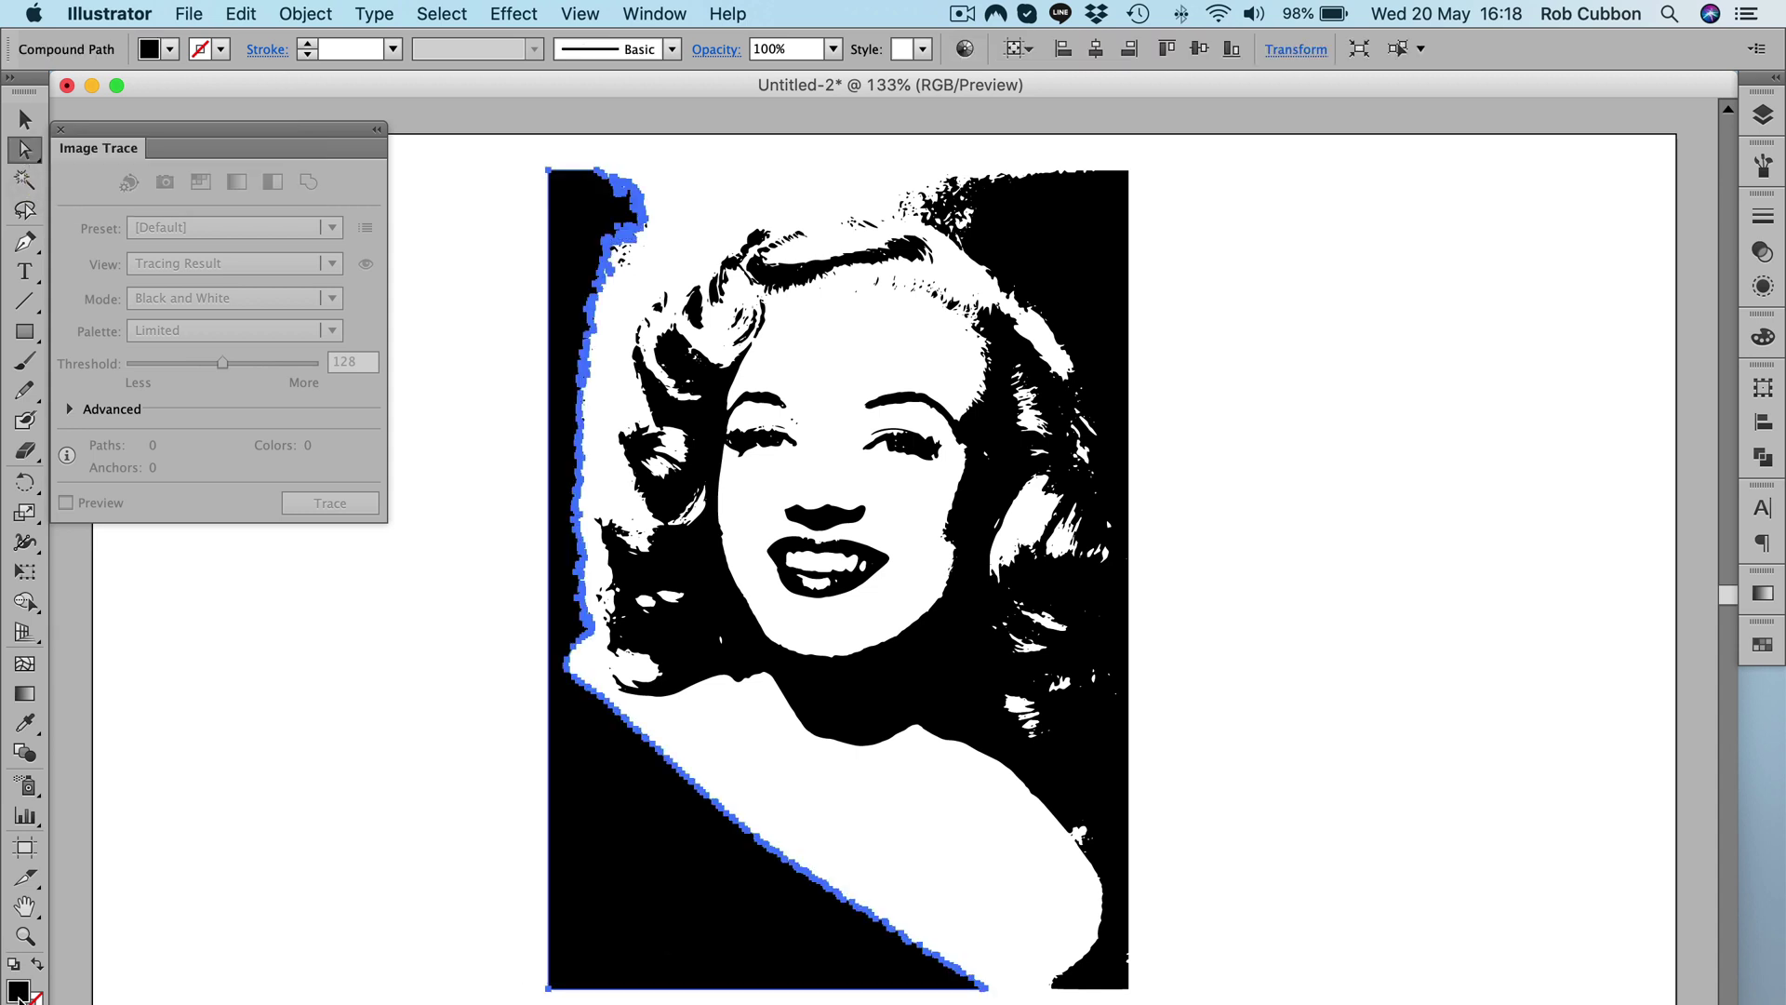
double_click(19, 991)
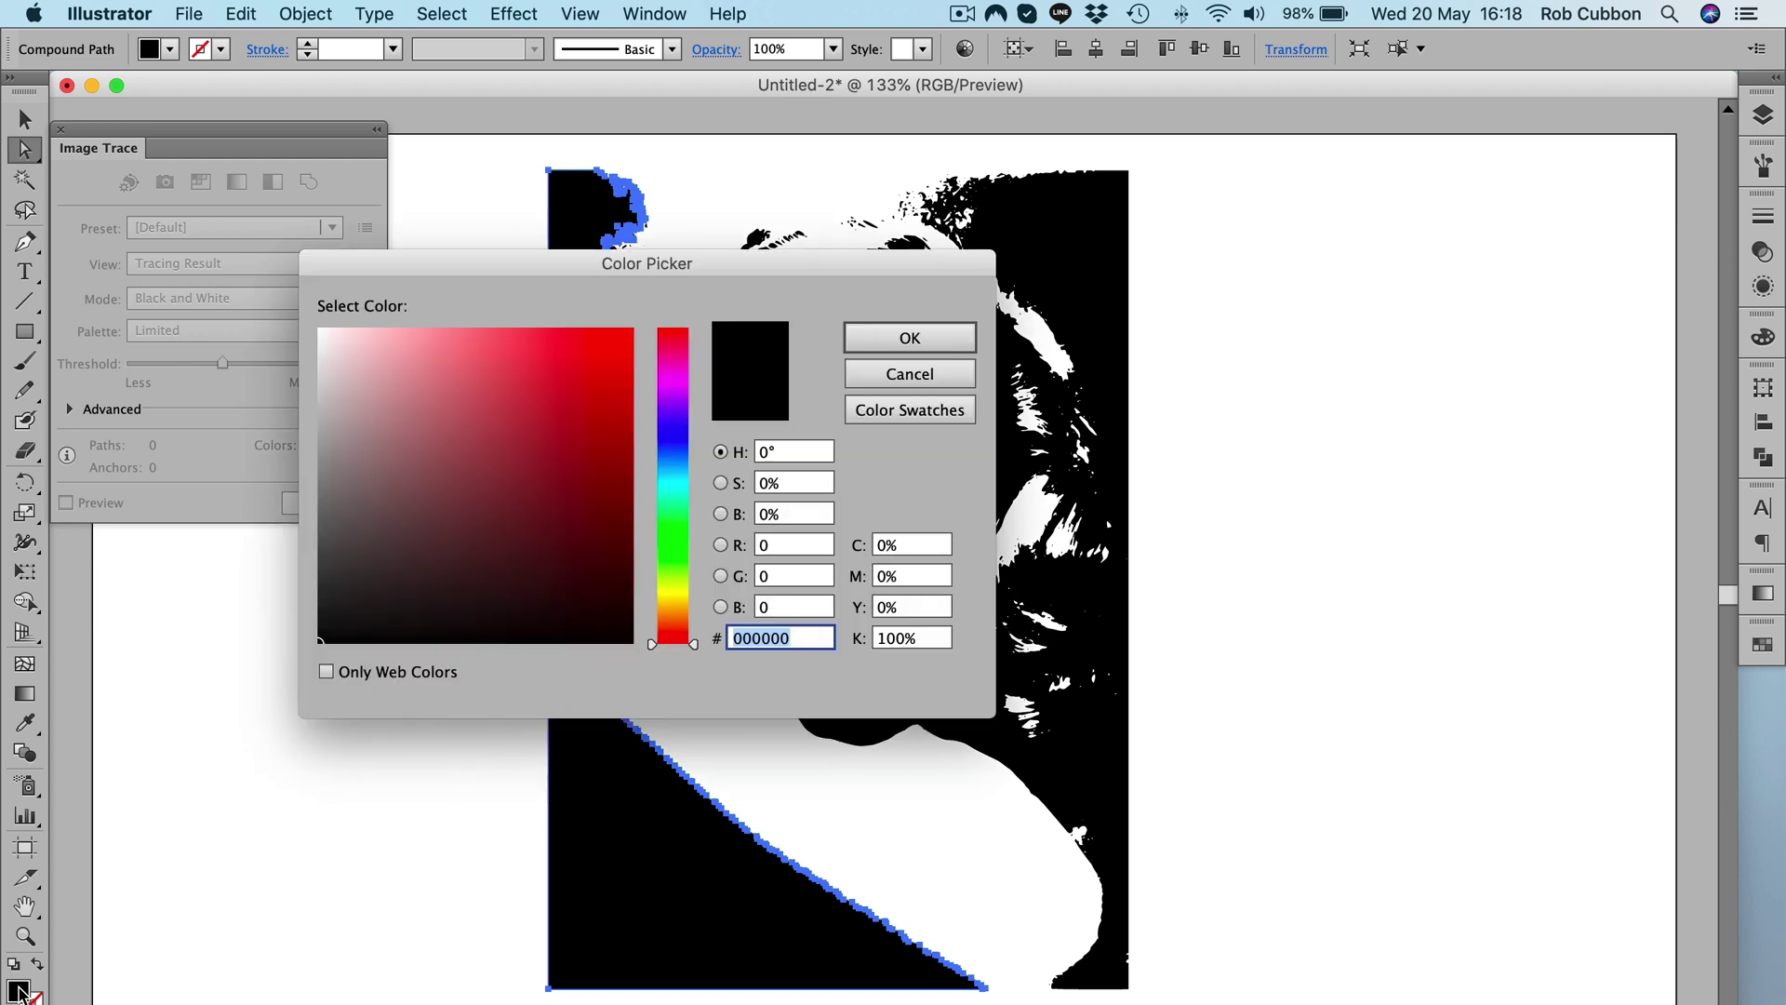
type("4d4d4d")
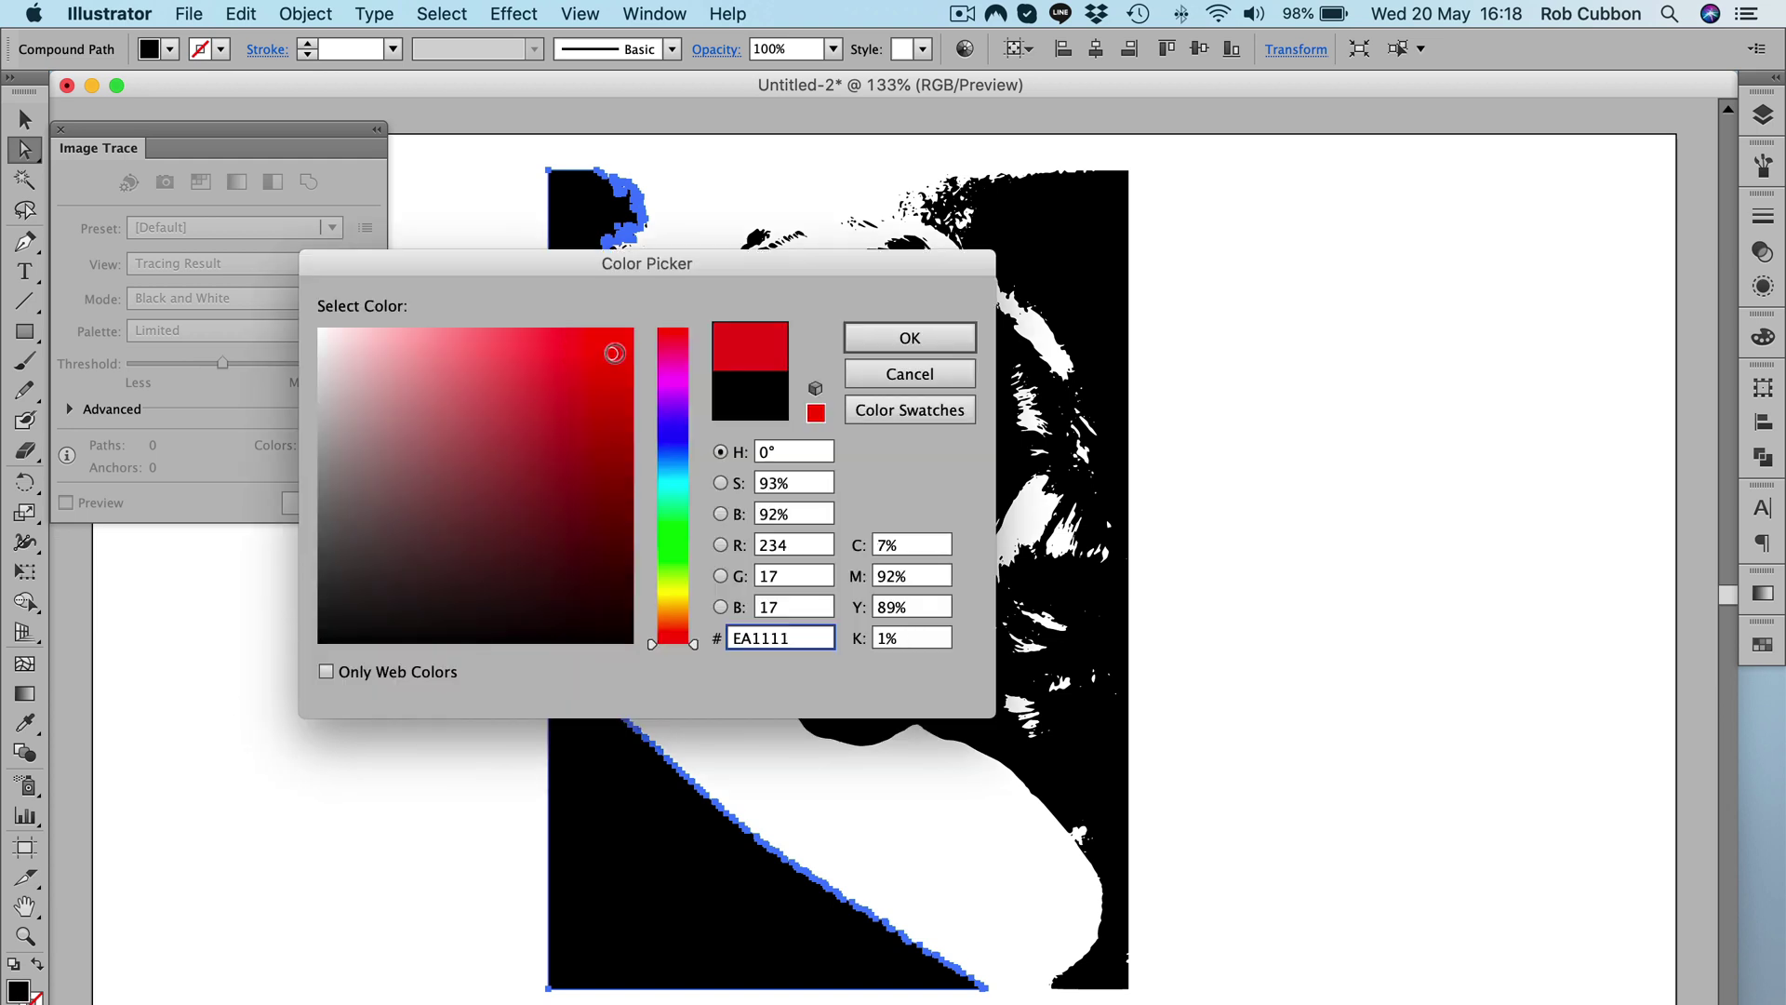
key("Return")
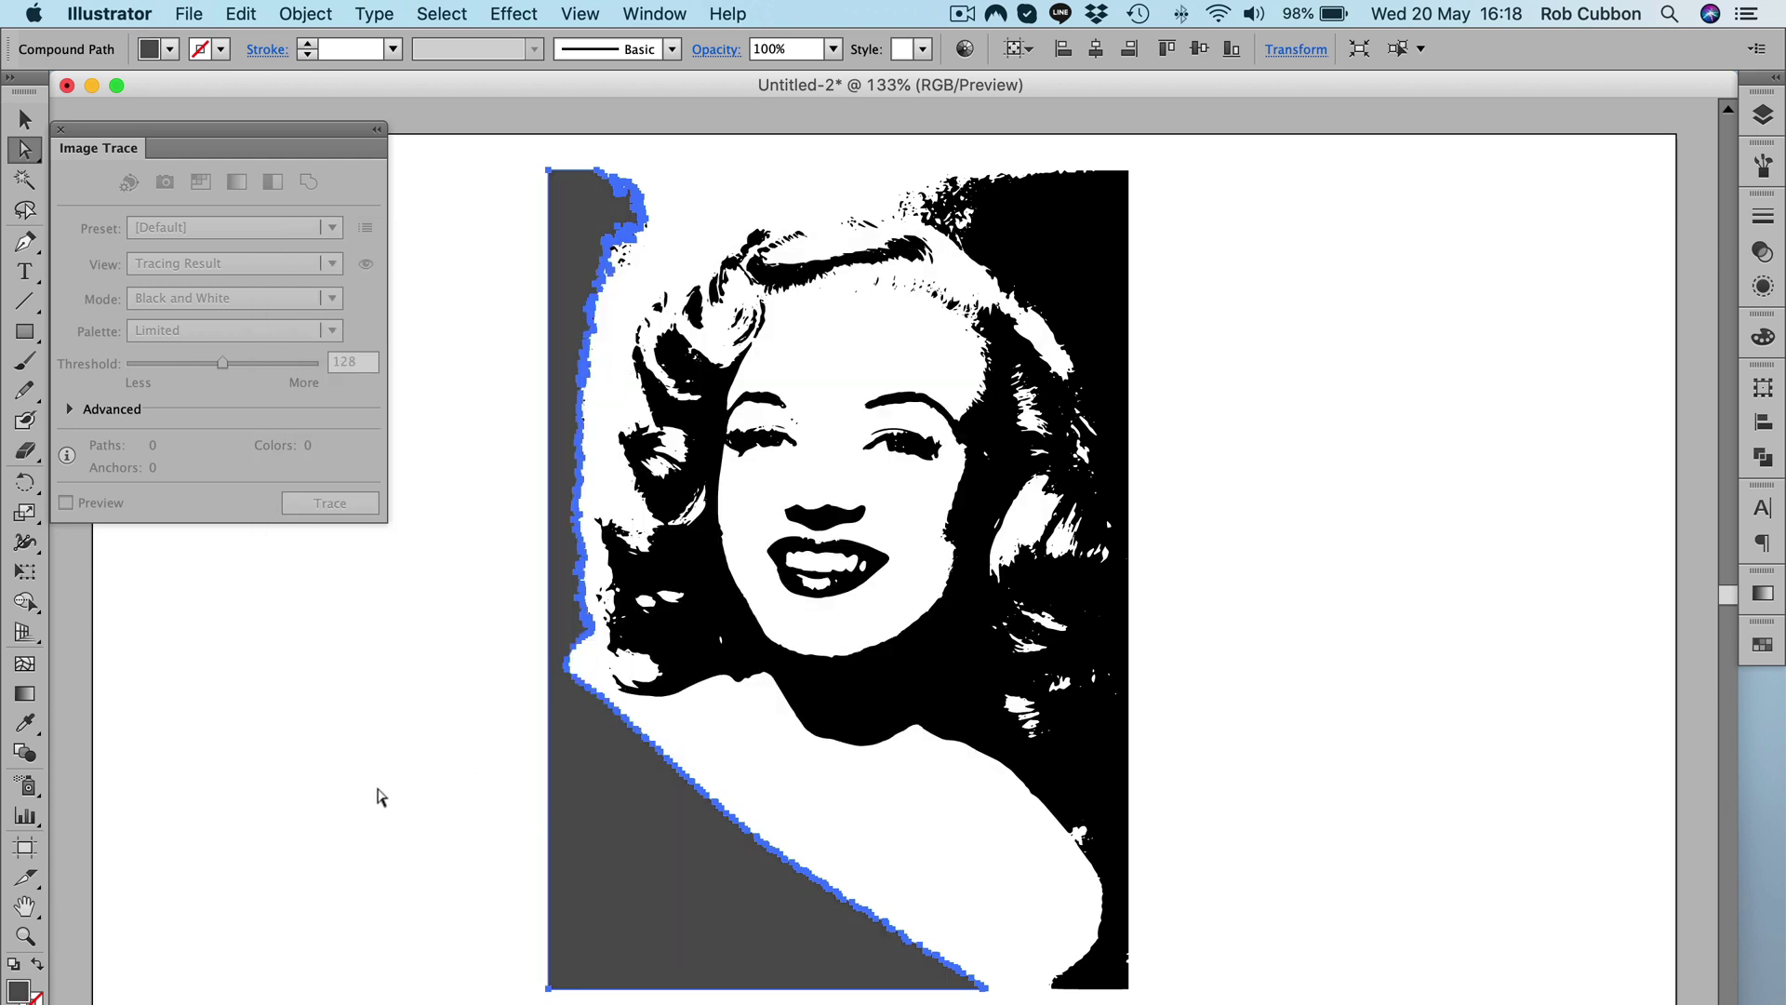
key("super+z")
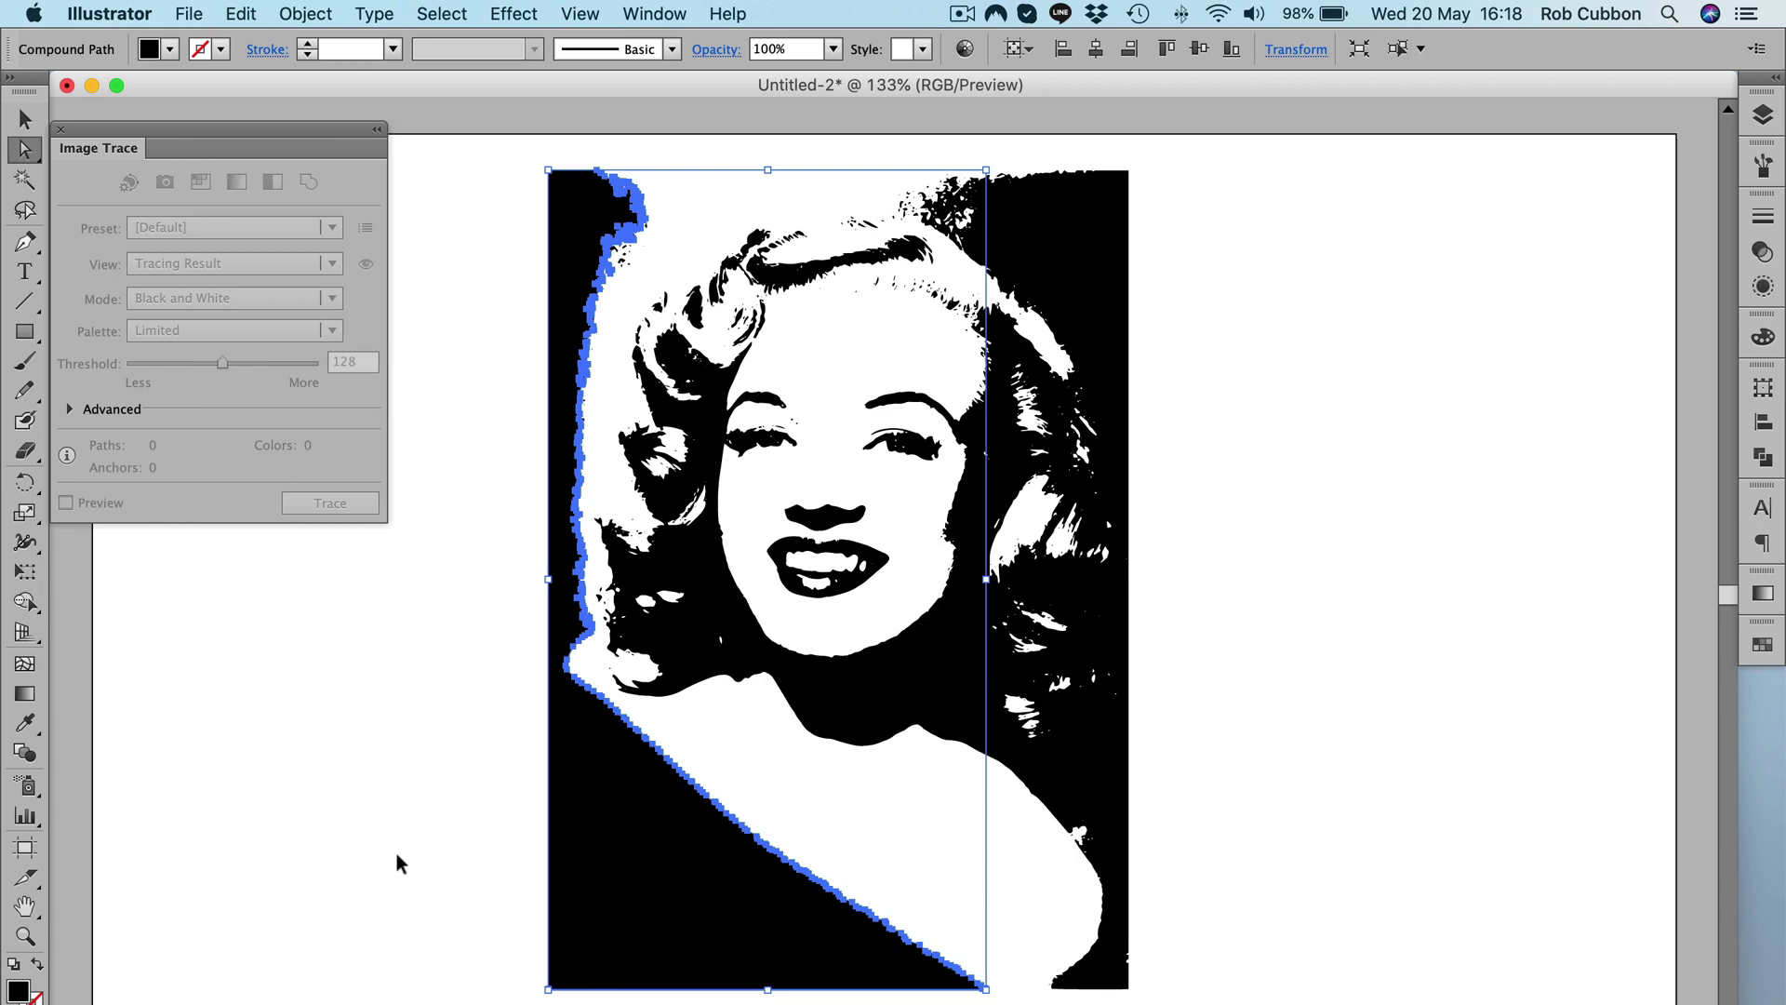
Convert all the artwork's colours to RGB, then select the black lower-left shape
key("super+a")
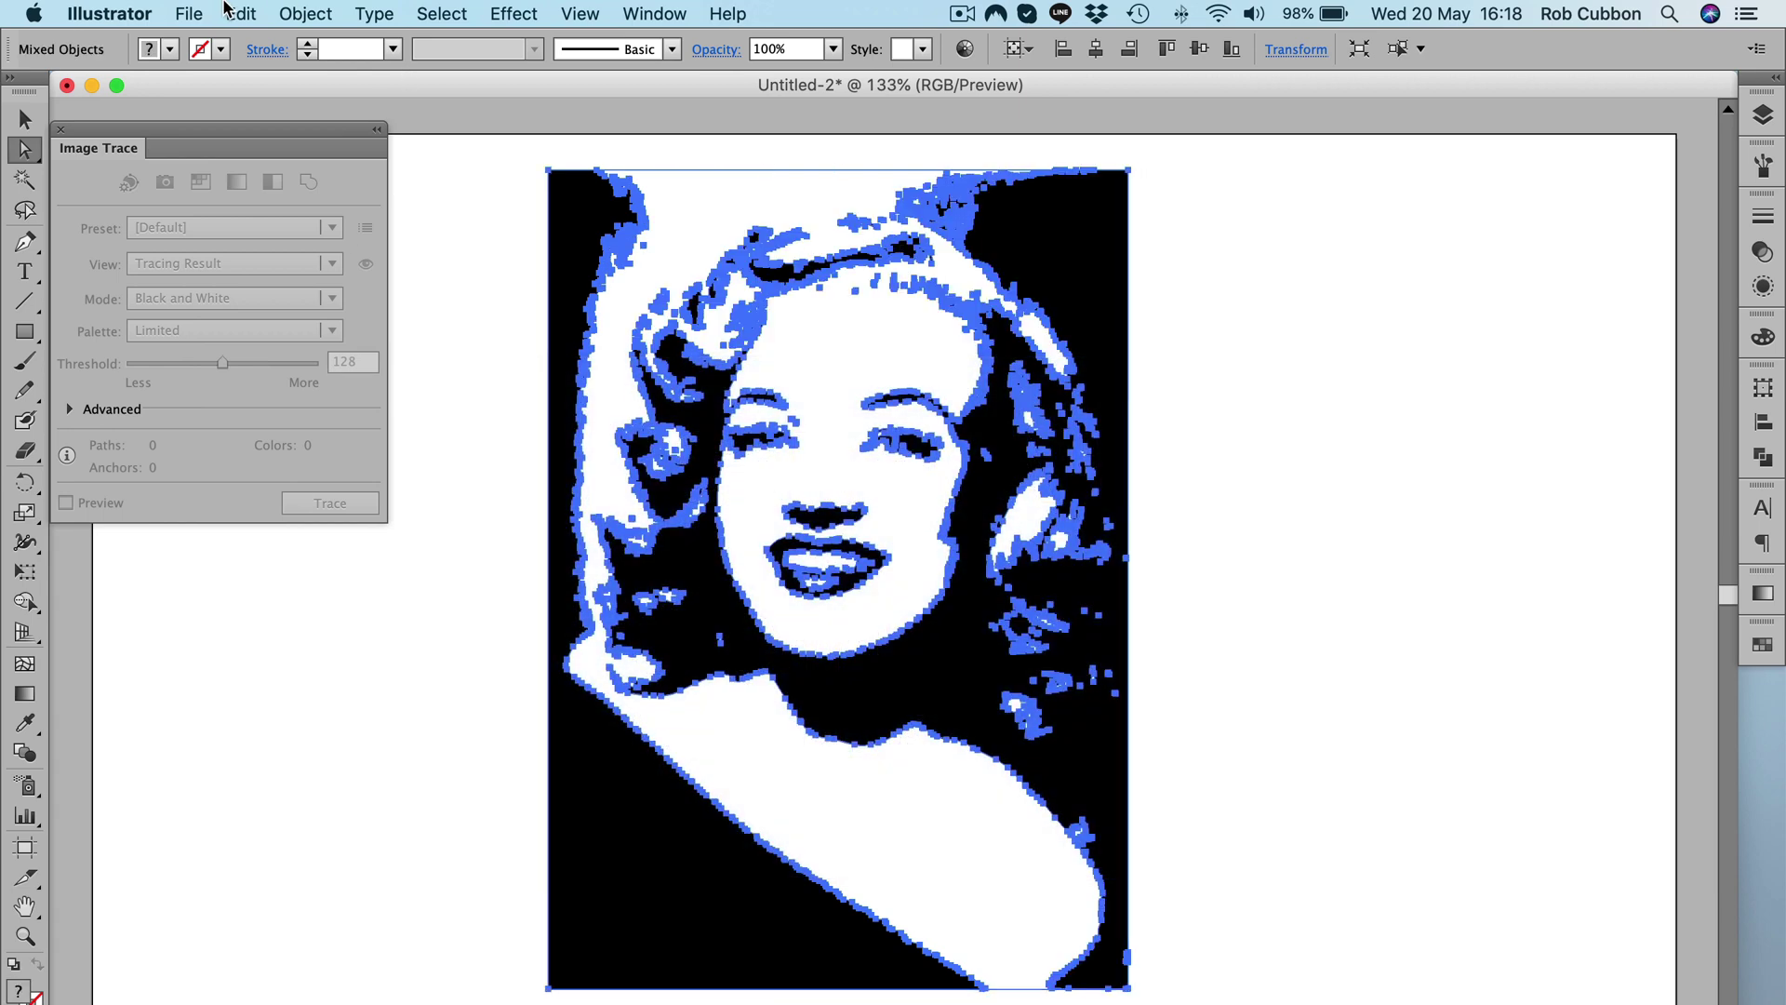
left_click(240, 11)
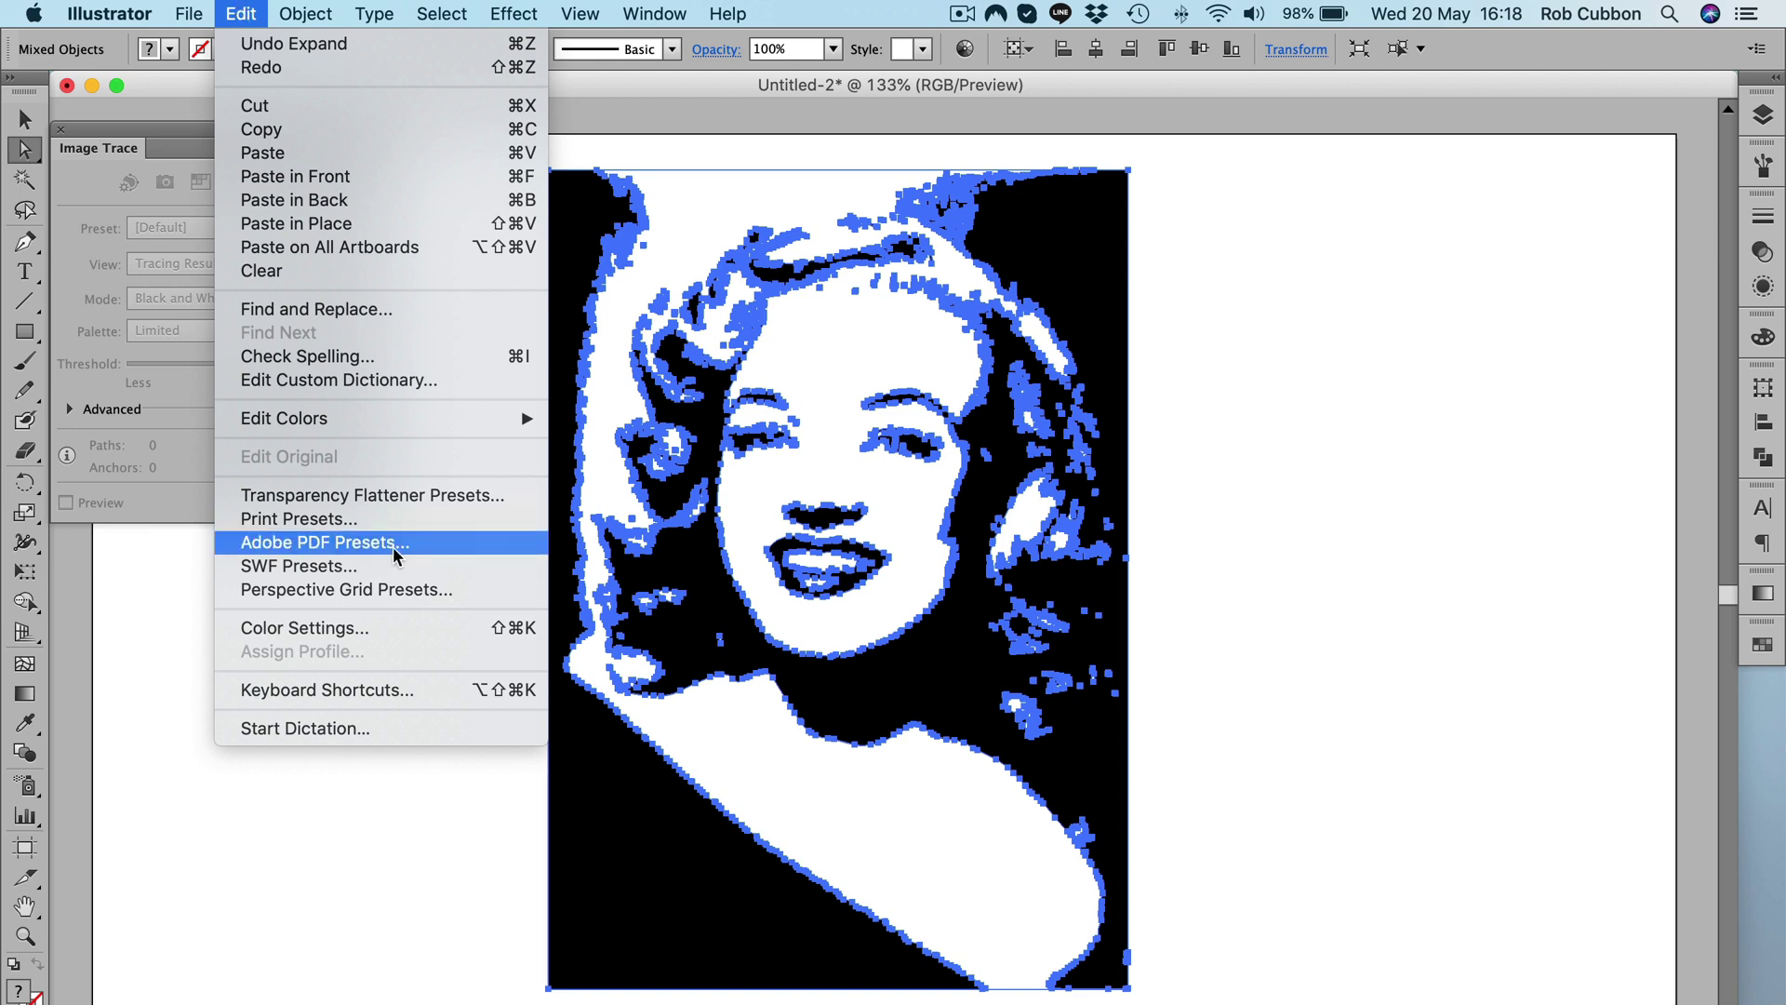
mouse_move(428, 417)
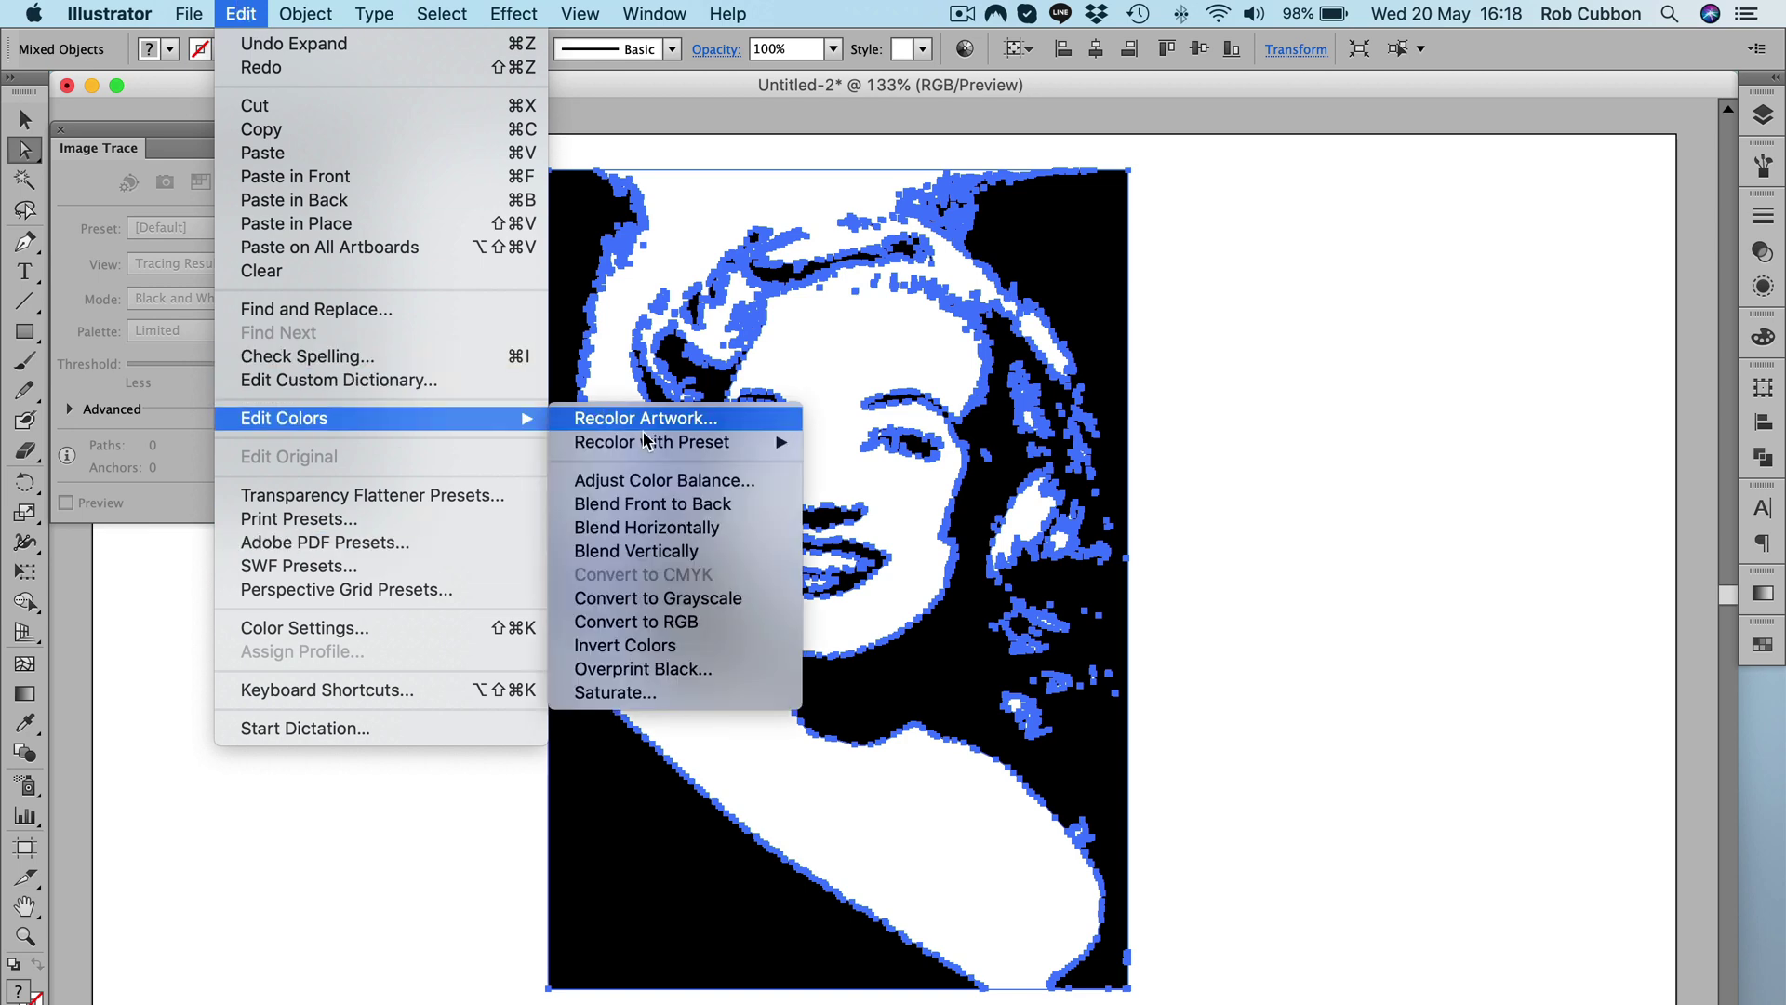
left_click(762, 629)
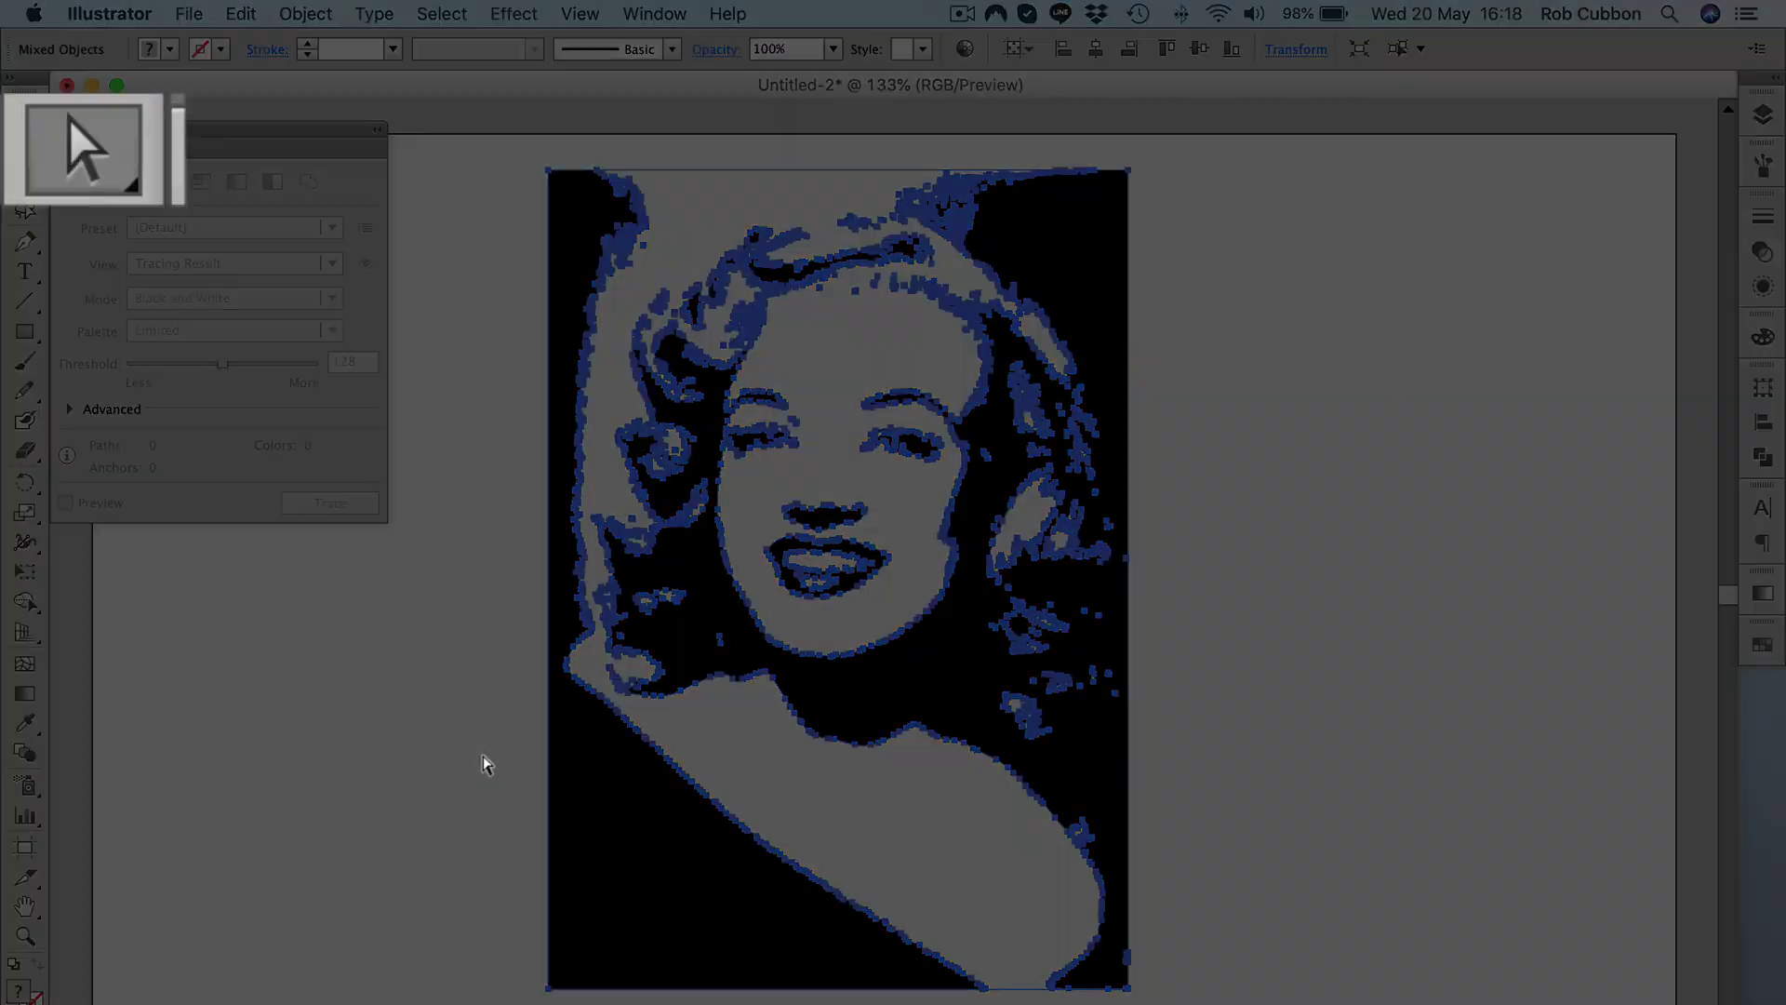
left_click(483, 758)
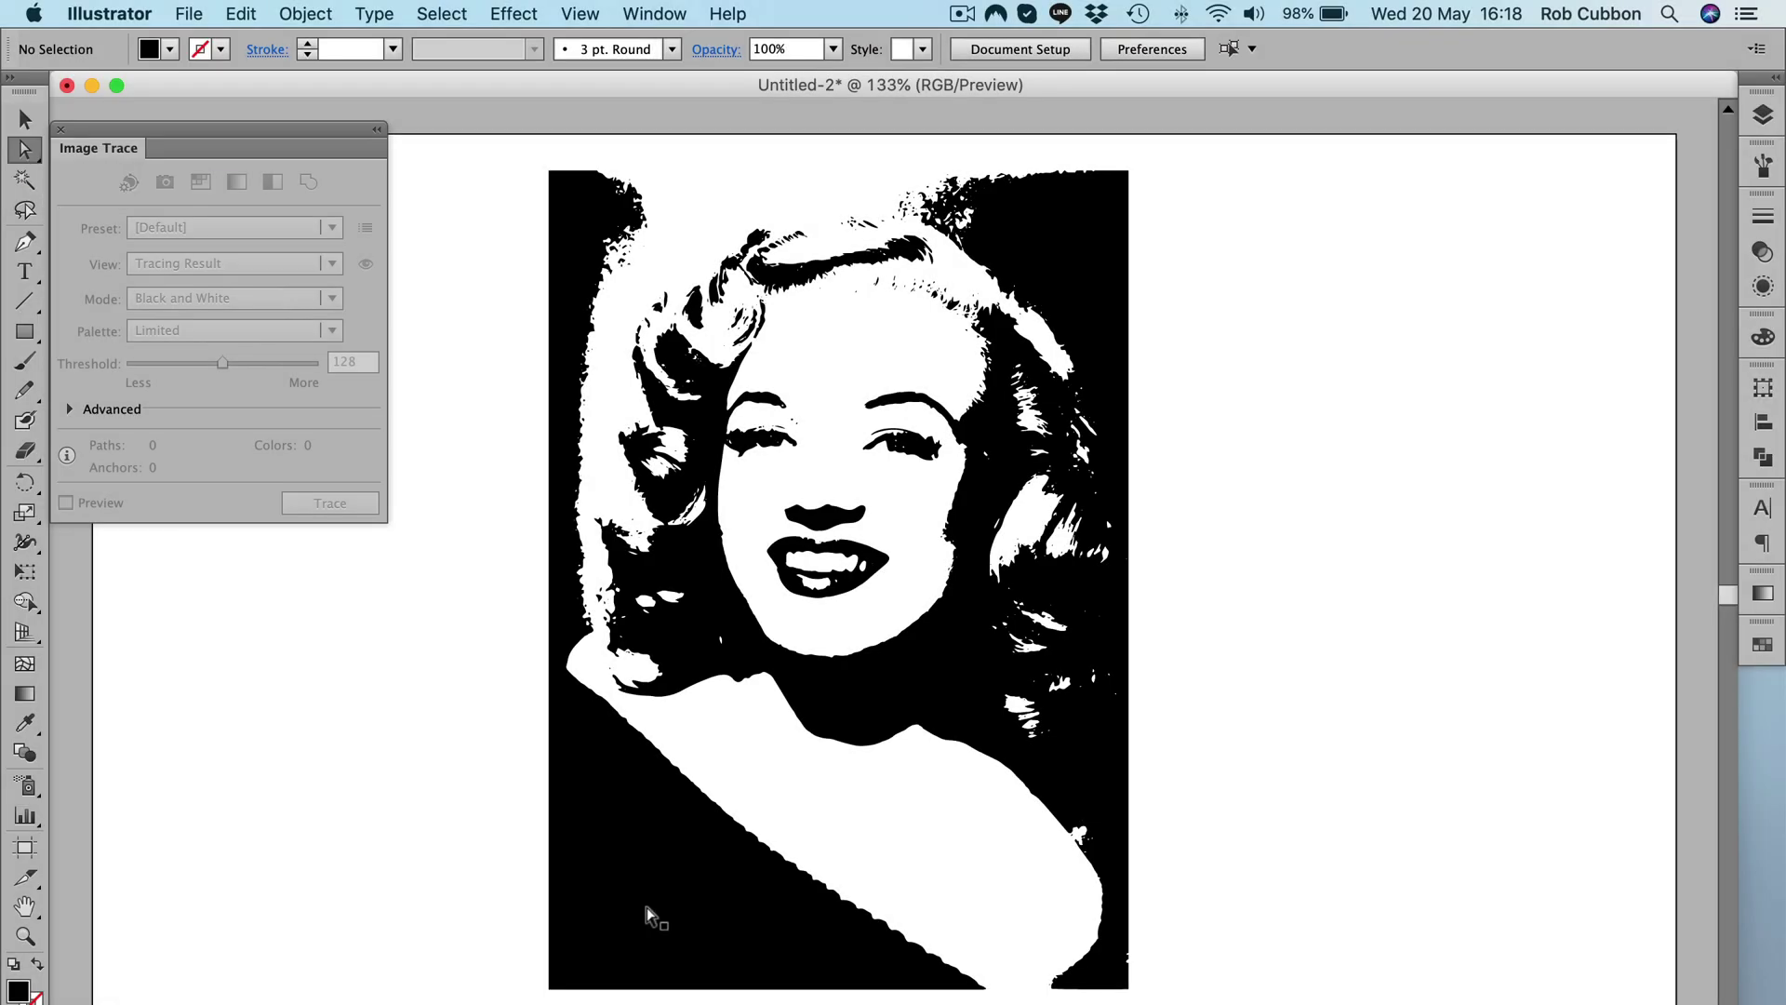
left_click(645, 913)
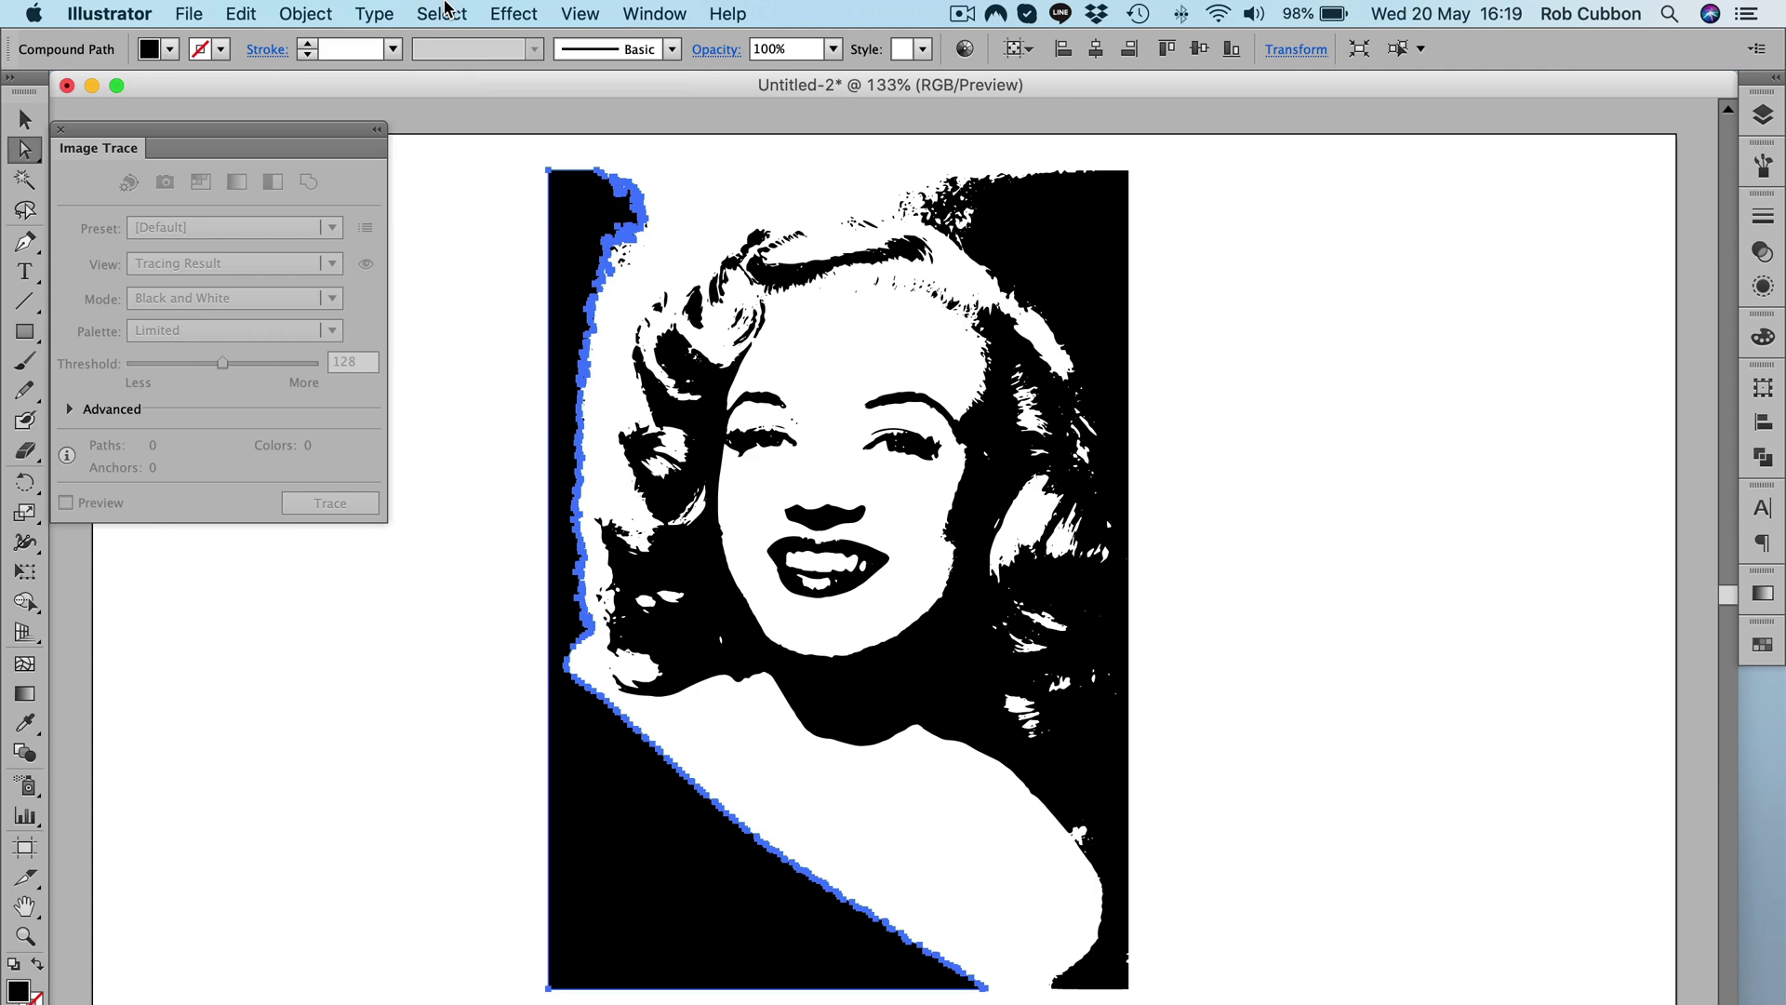
Recolour every same-fill black shape to bright red FF0000, deselect, then undo the red artwork
left_click(443, 13)
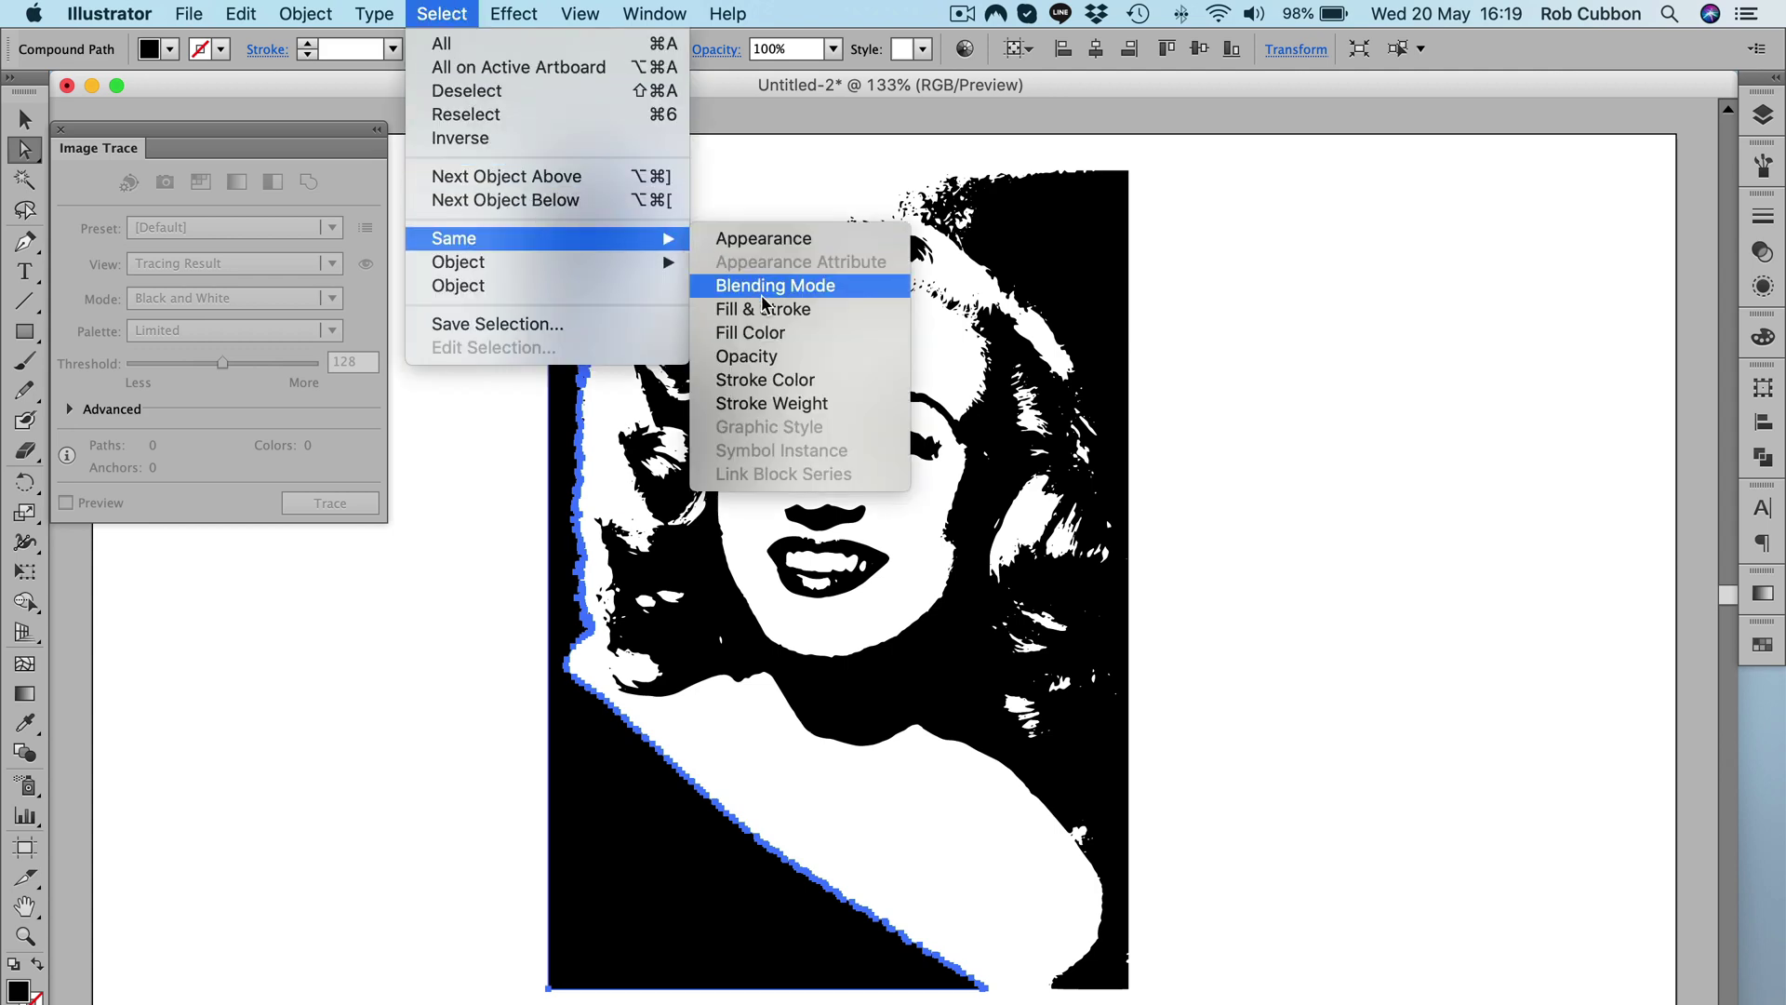
left_click(764, 341)
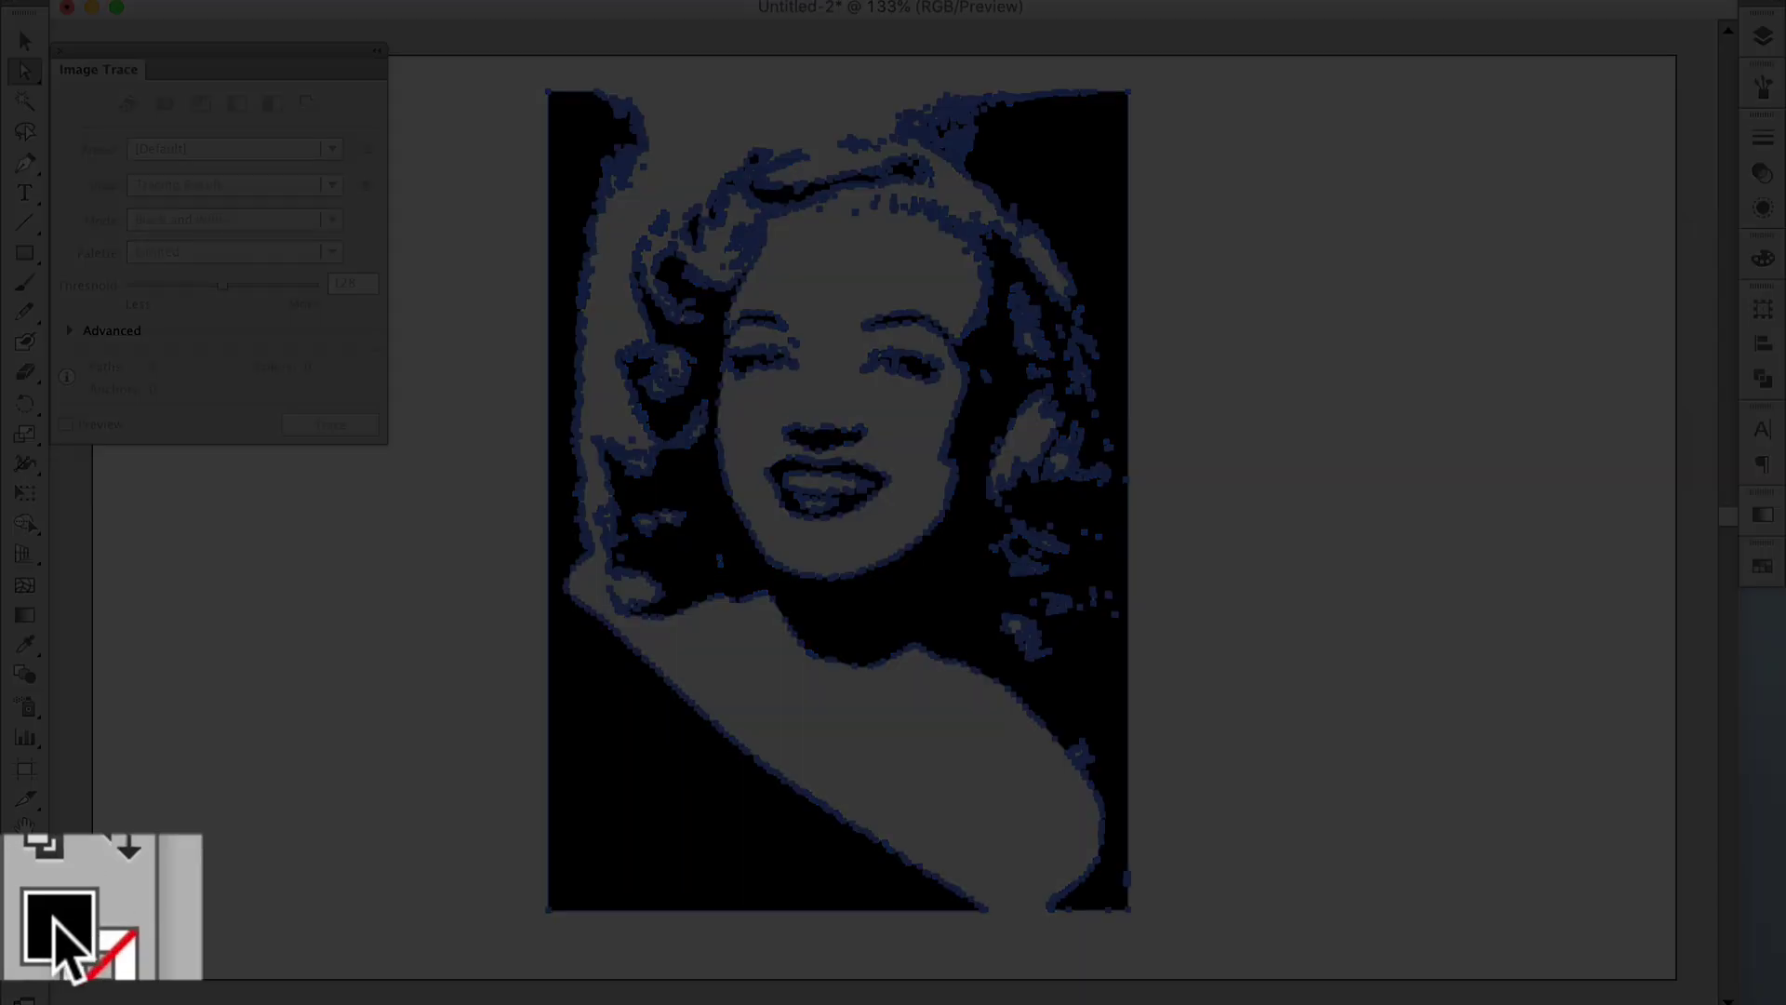
double_click(18, 914)
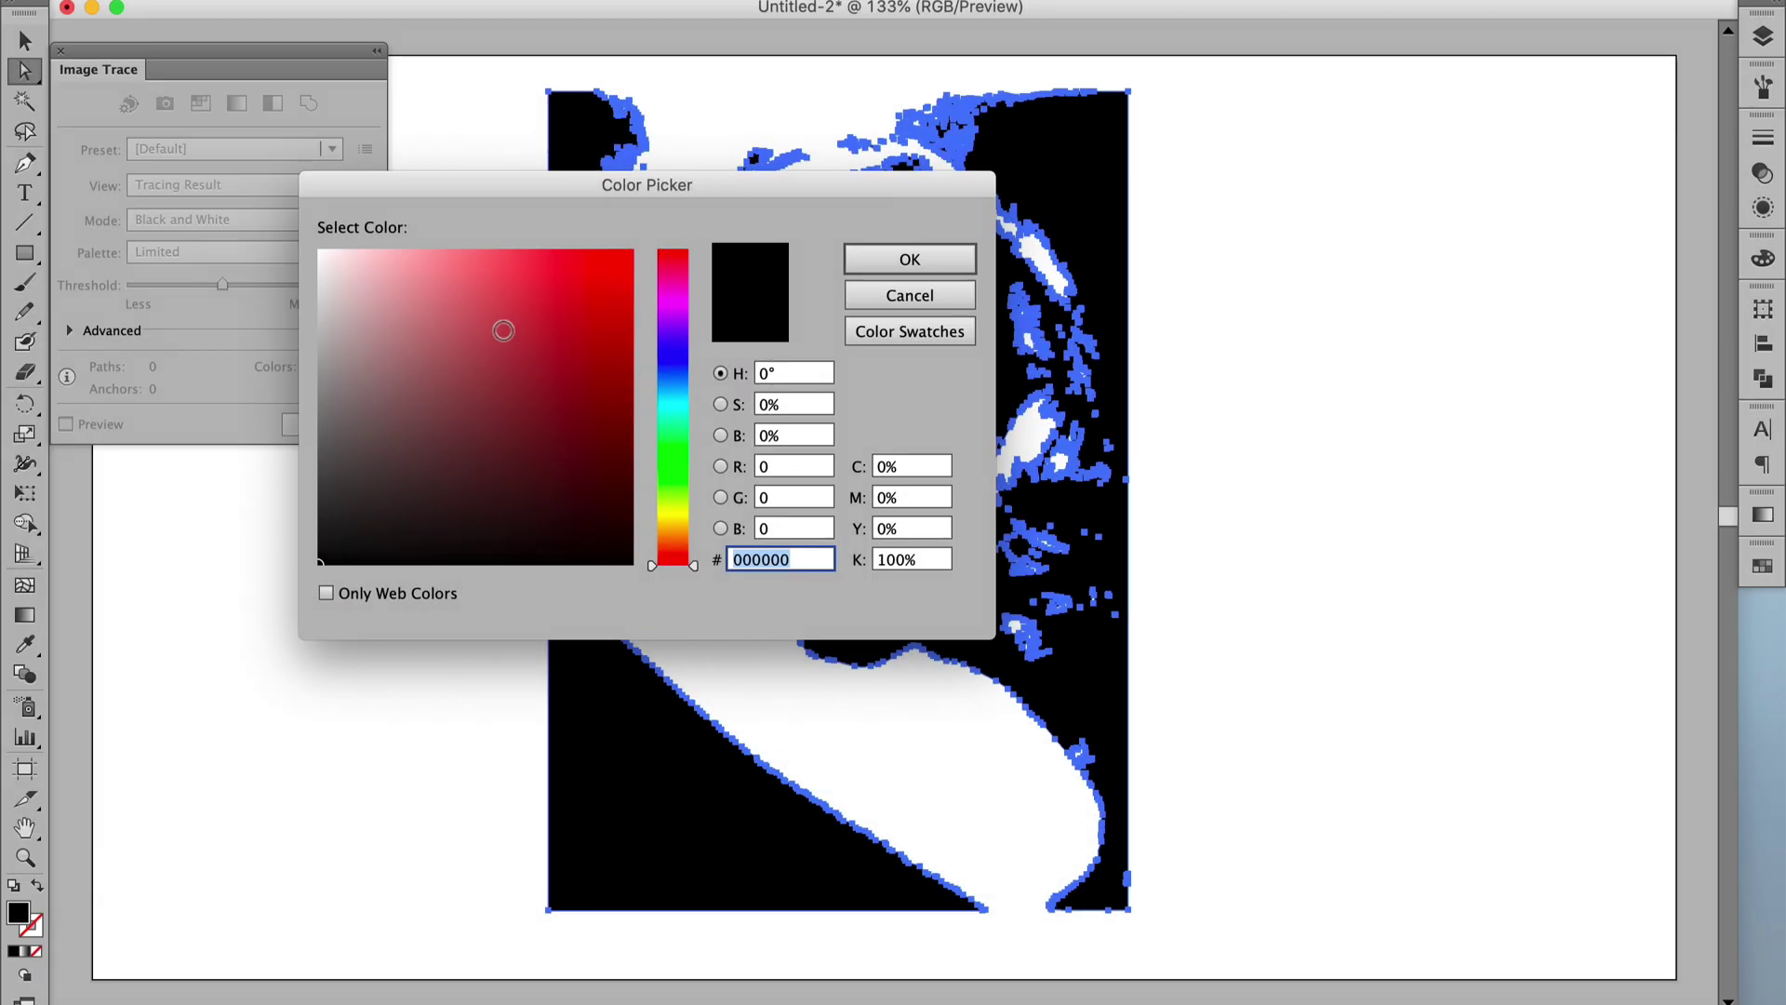
left_click(614, 249)
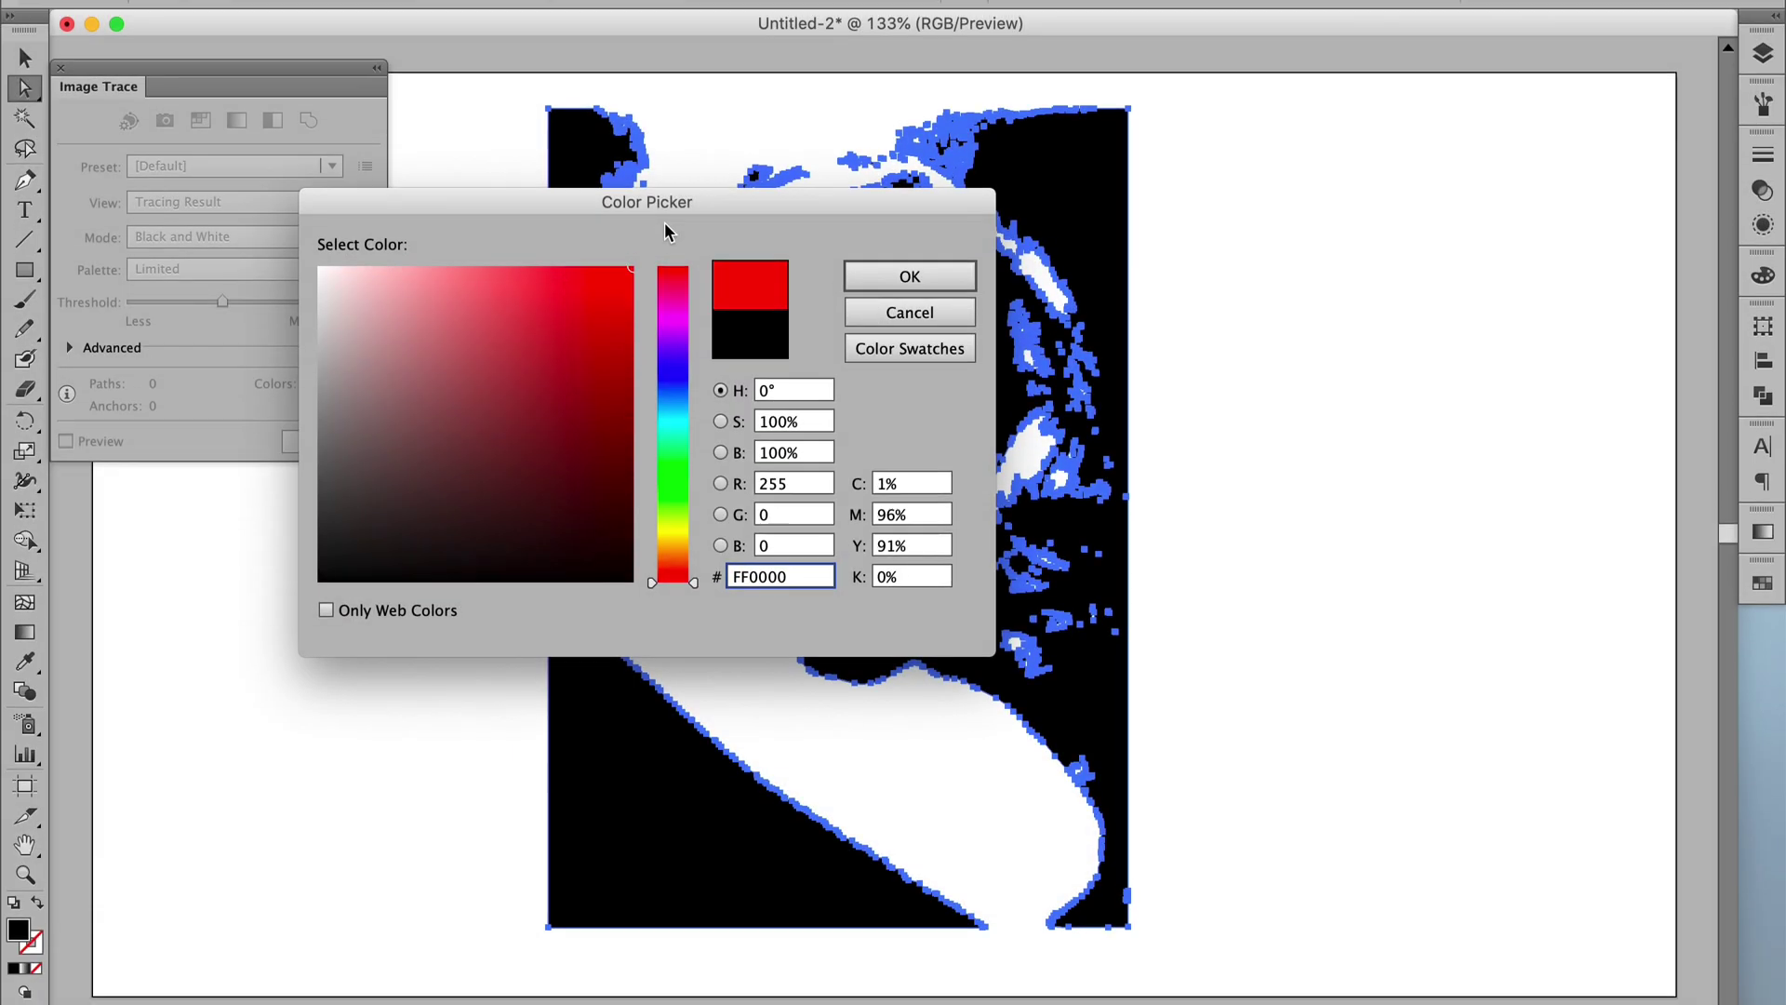
key("Return")
left_click(401, 648)
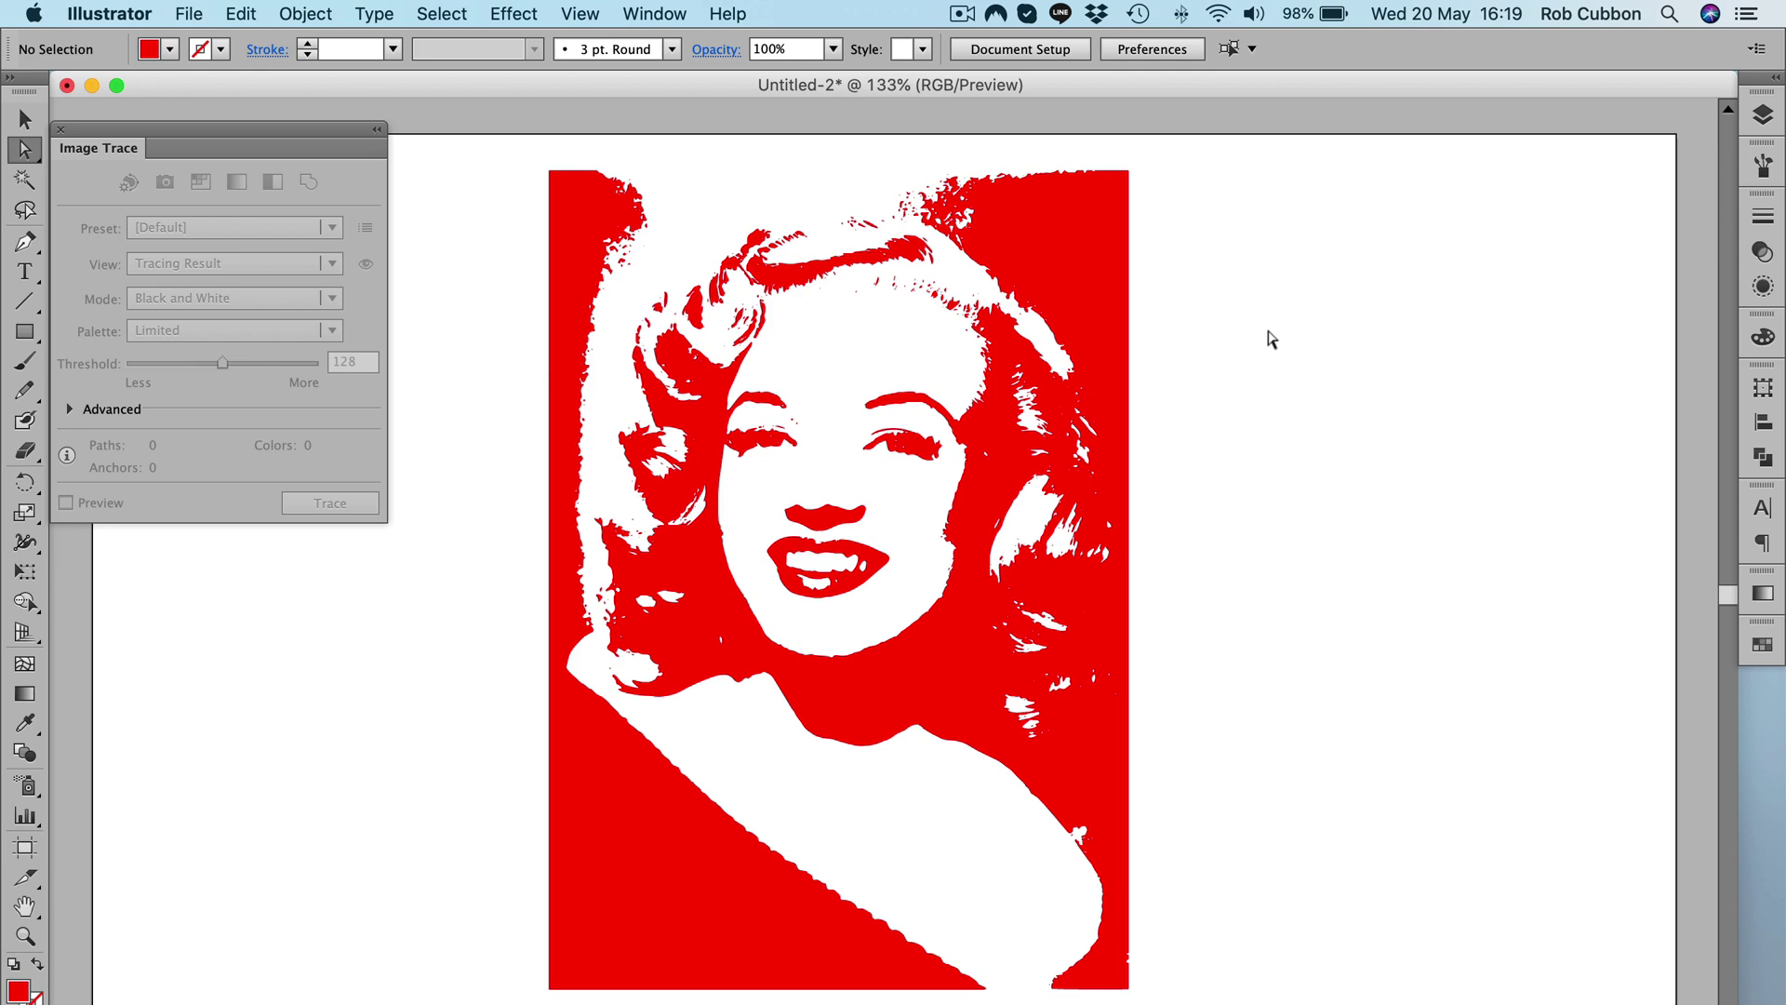
key("super+z")
left_click(189, 14)
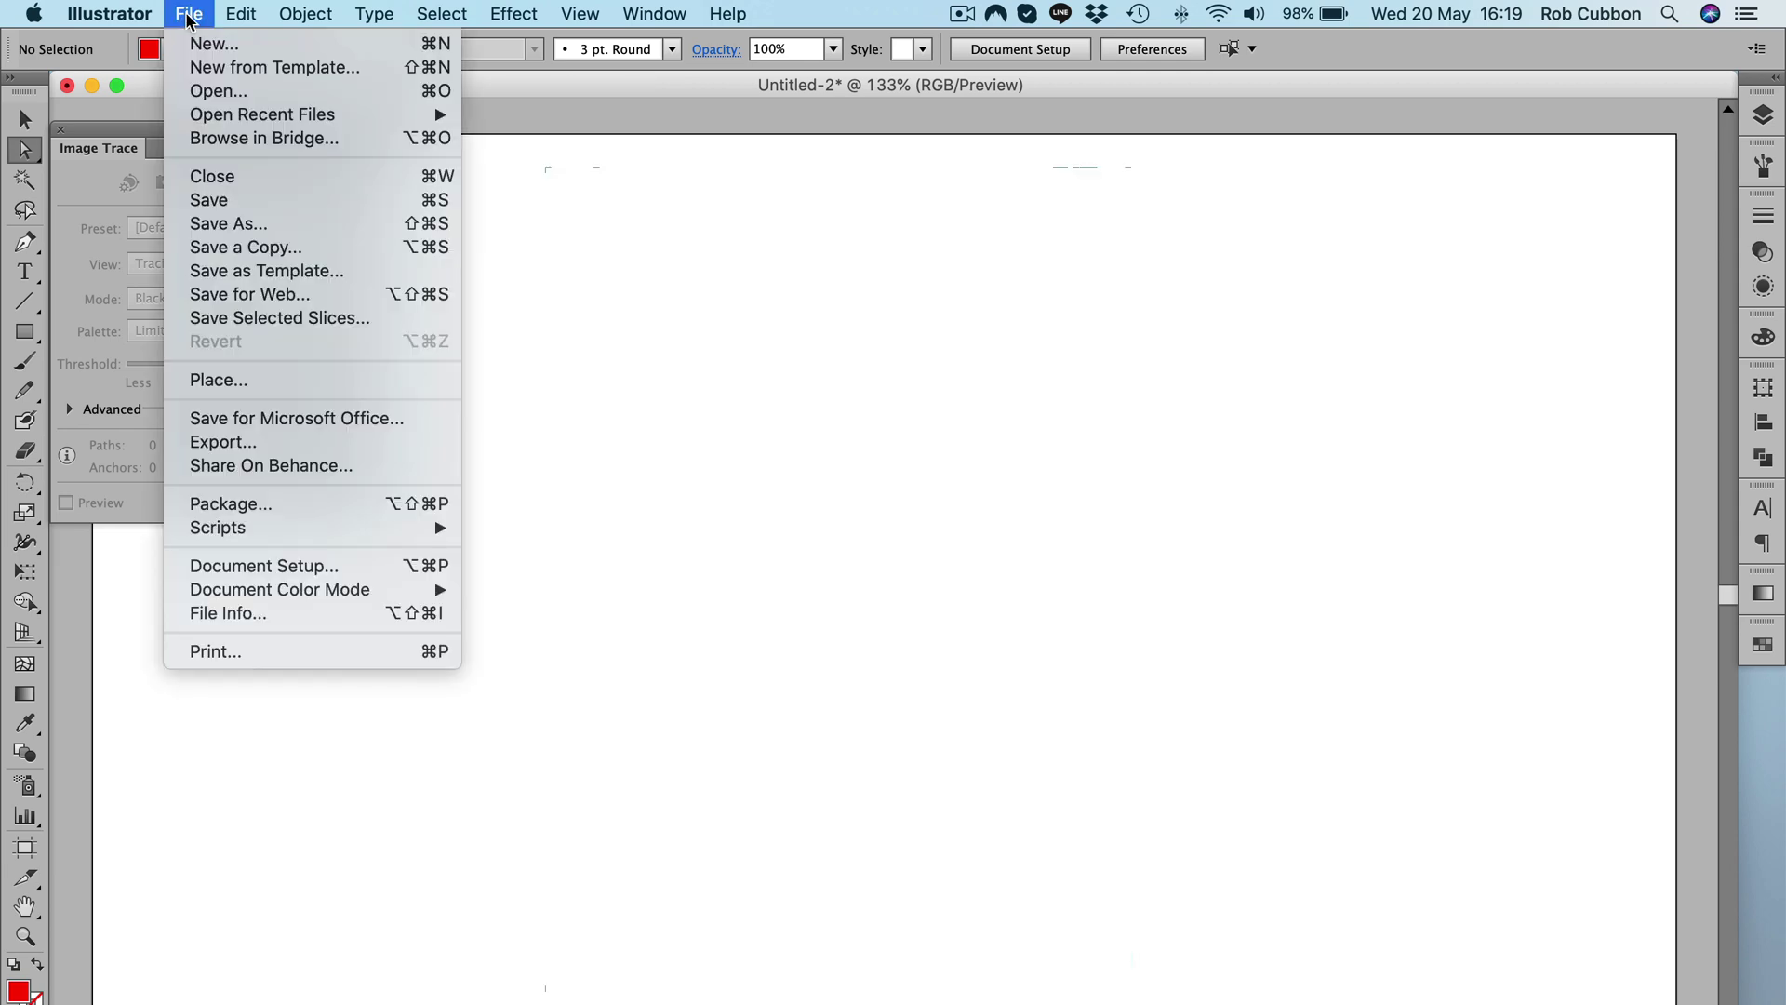
Place the second portrait photo across the artboard
left_click(219, 380)
double_click(596, 259)
mouse_move(494, 229)
left_mouse_down()
mouse_move(1579, 829)
mouse_move(1556, 935)
left_mouse_up()
Trace the photo with the 6 Colors preset, expand it into paths, and deselect
left_click(333, 227)
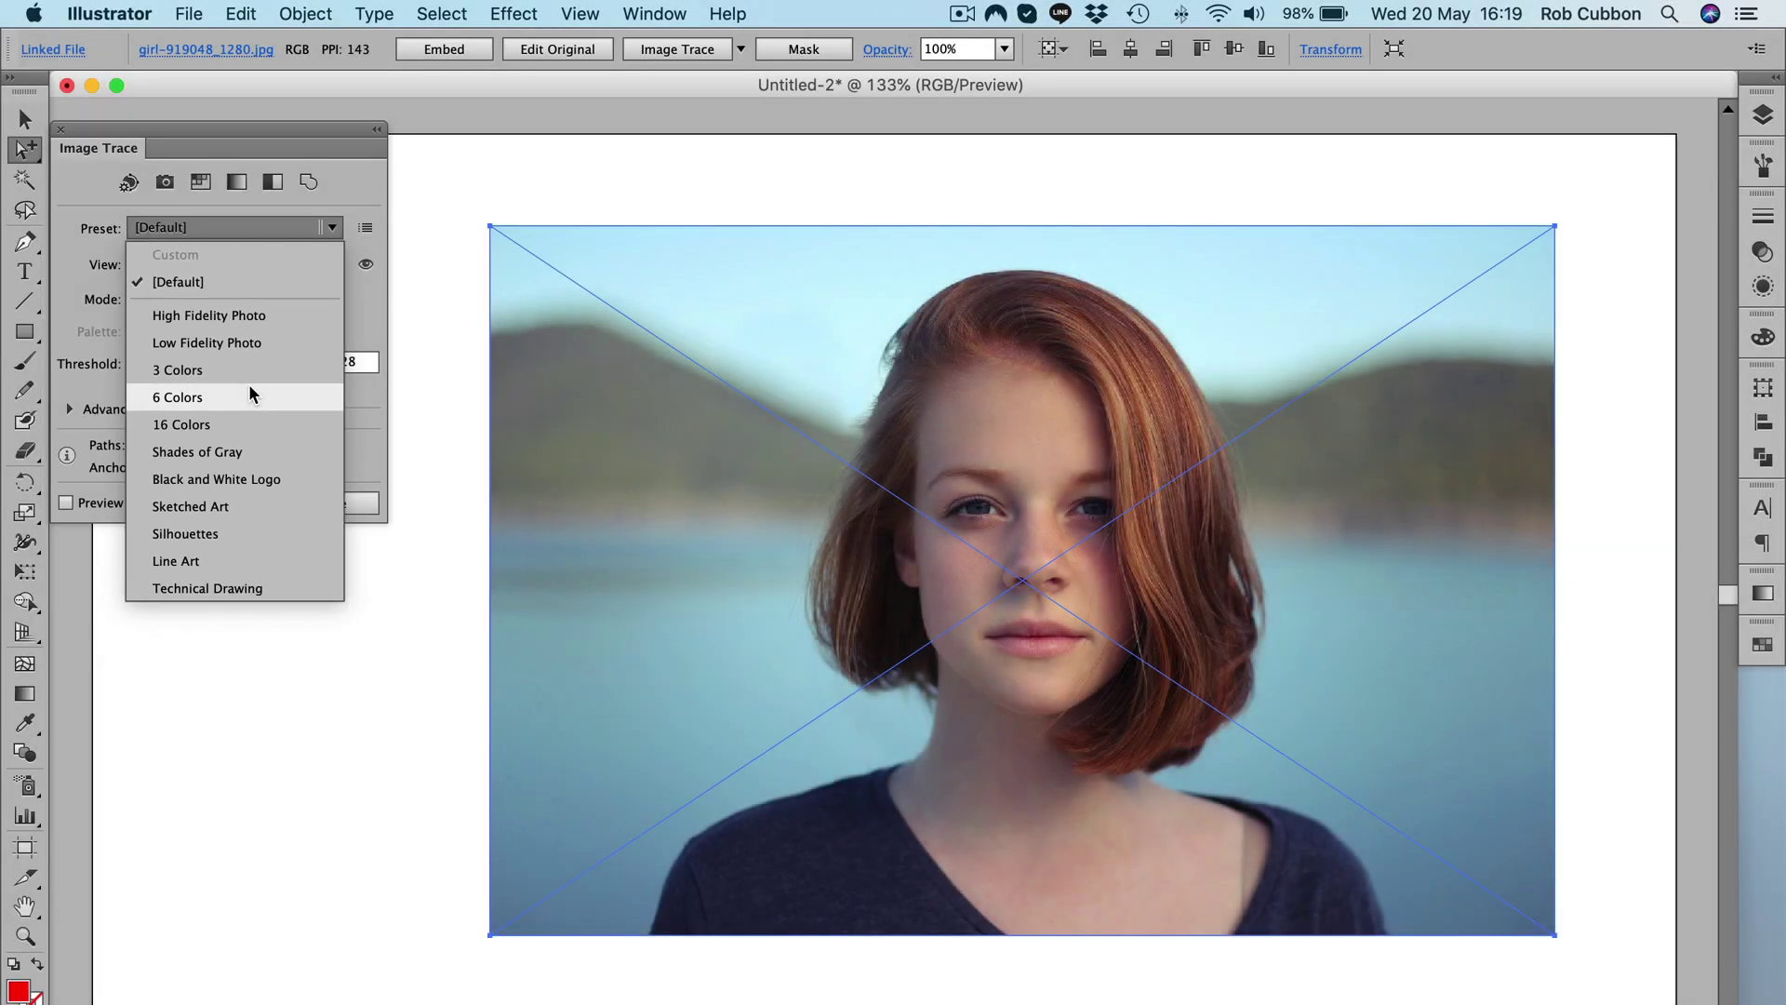
left_click(249, 384)
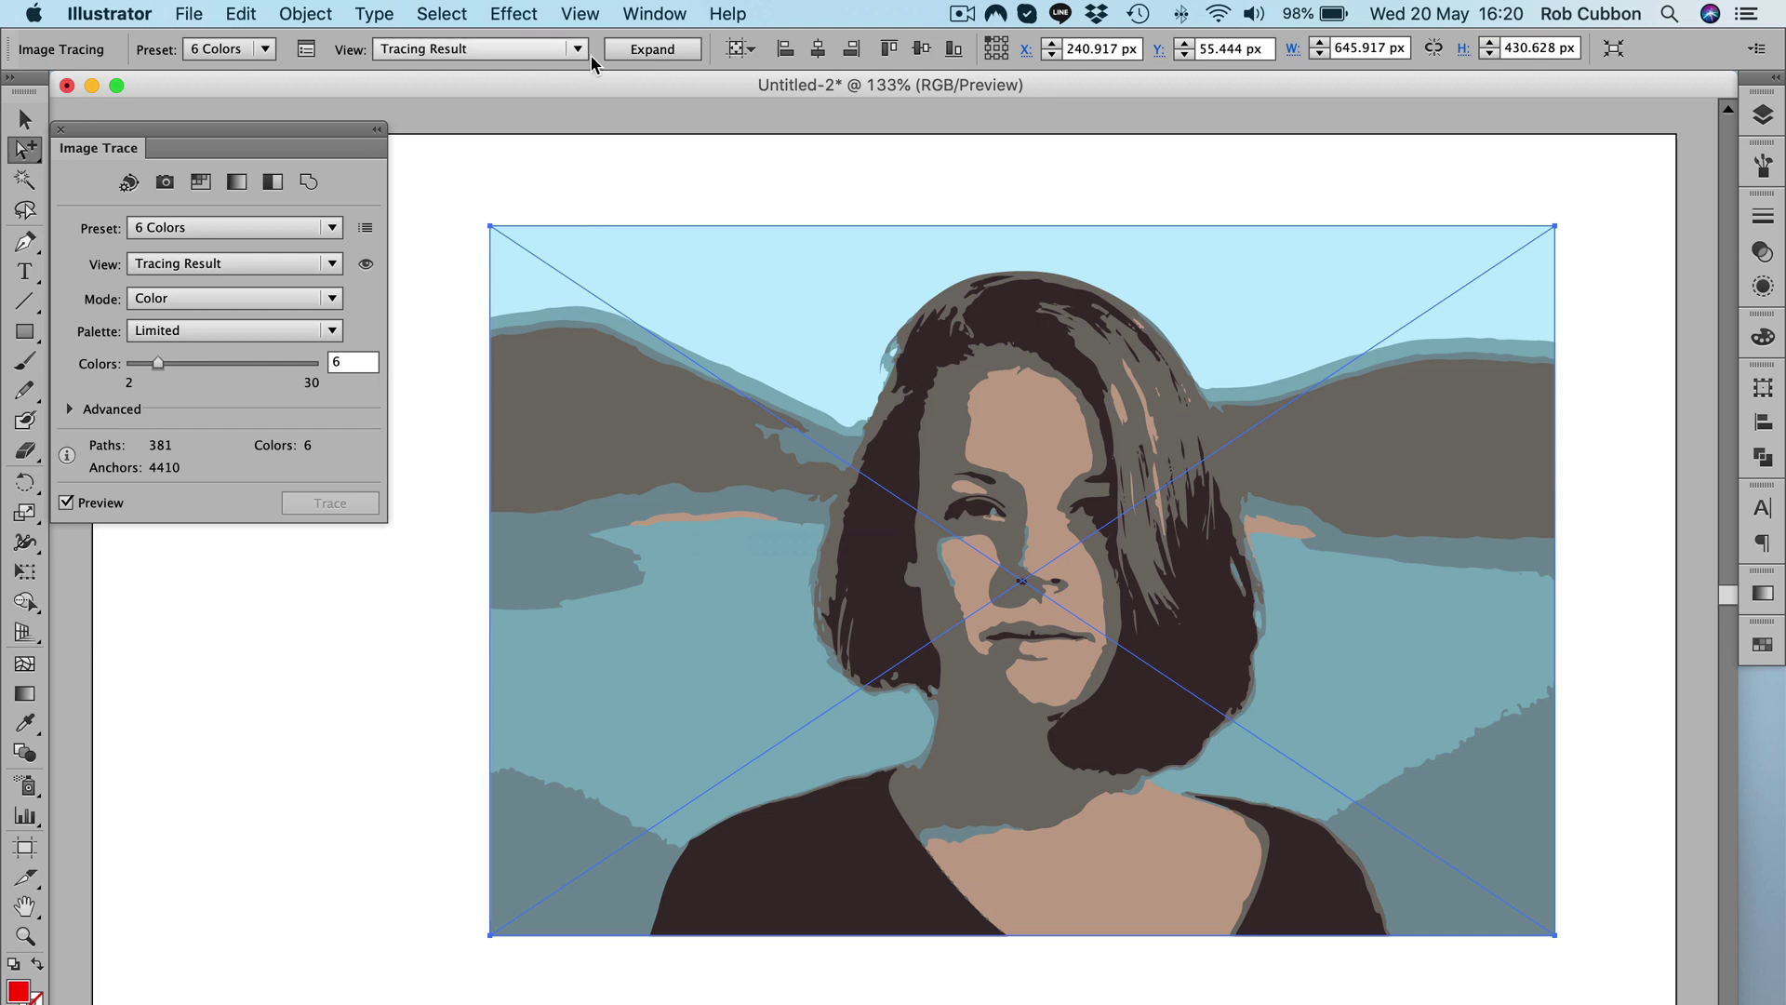
left_click(642, 51)
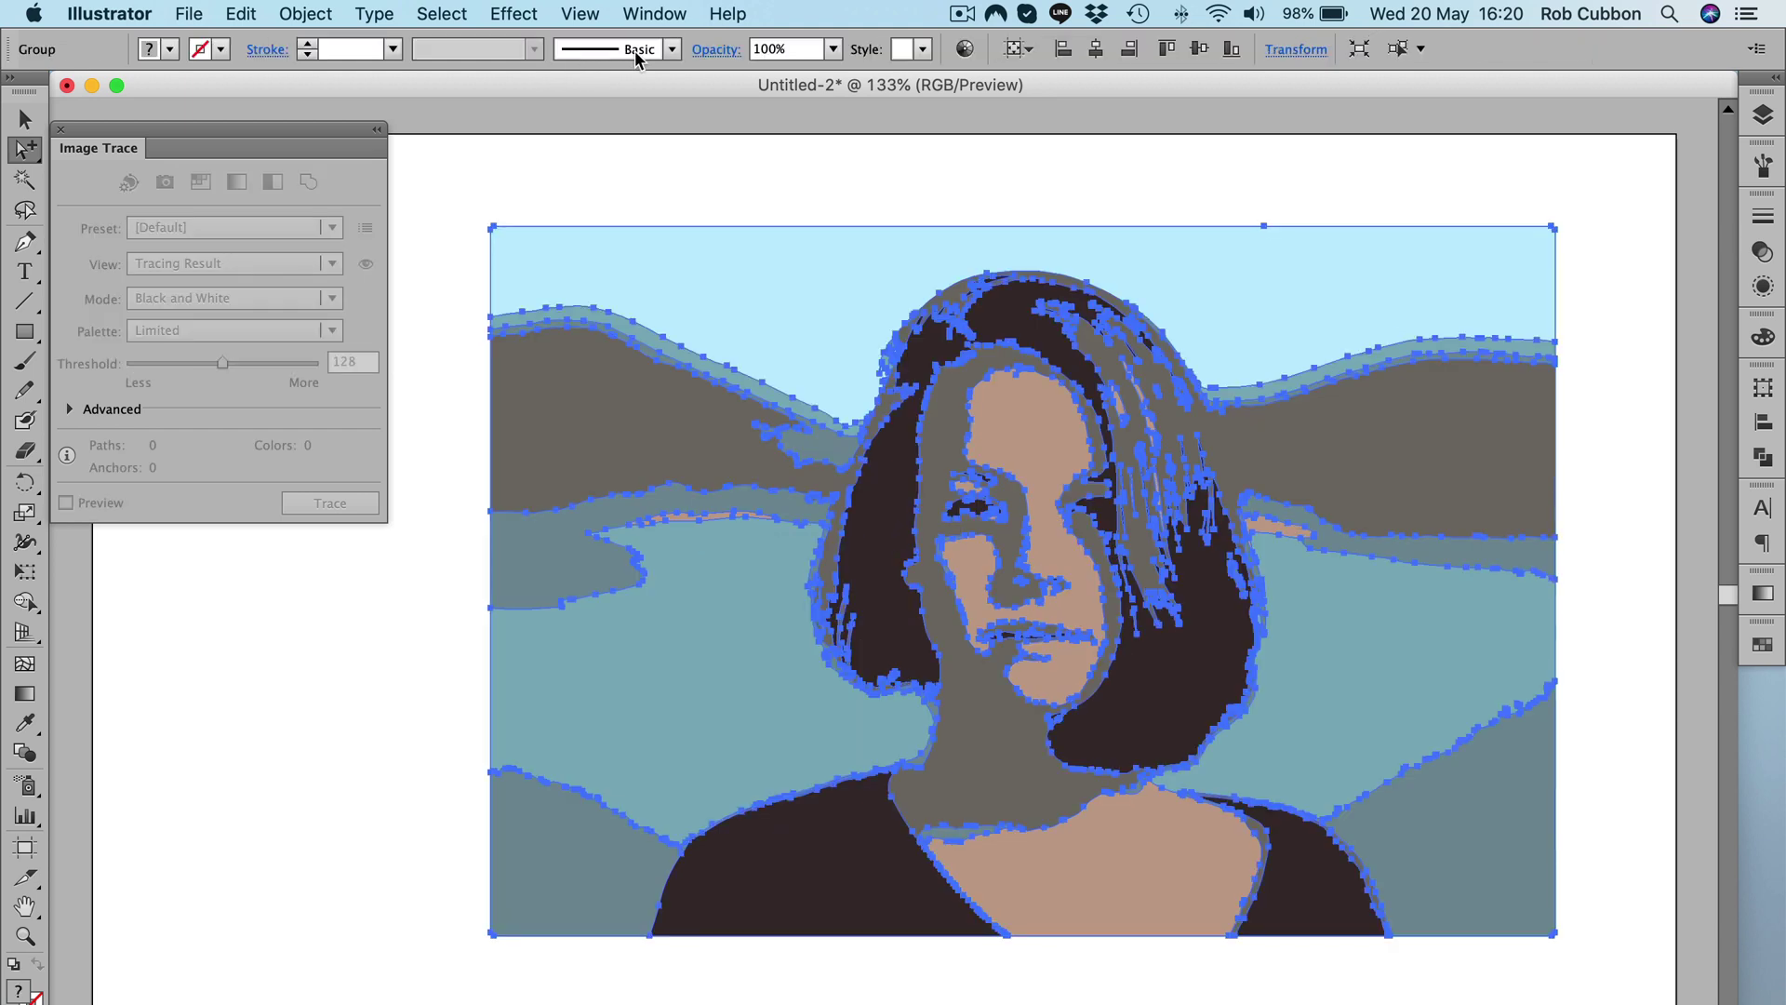
left_click(344, 671)
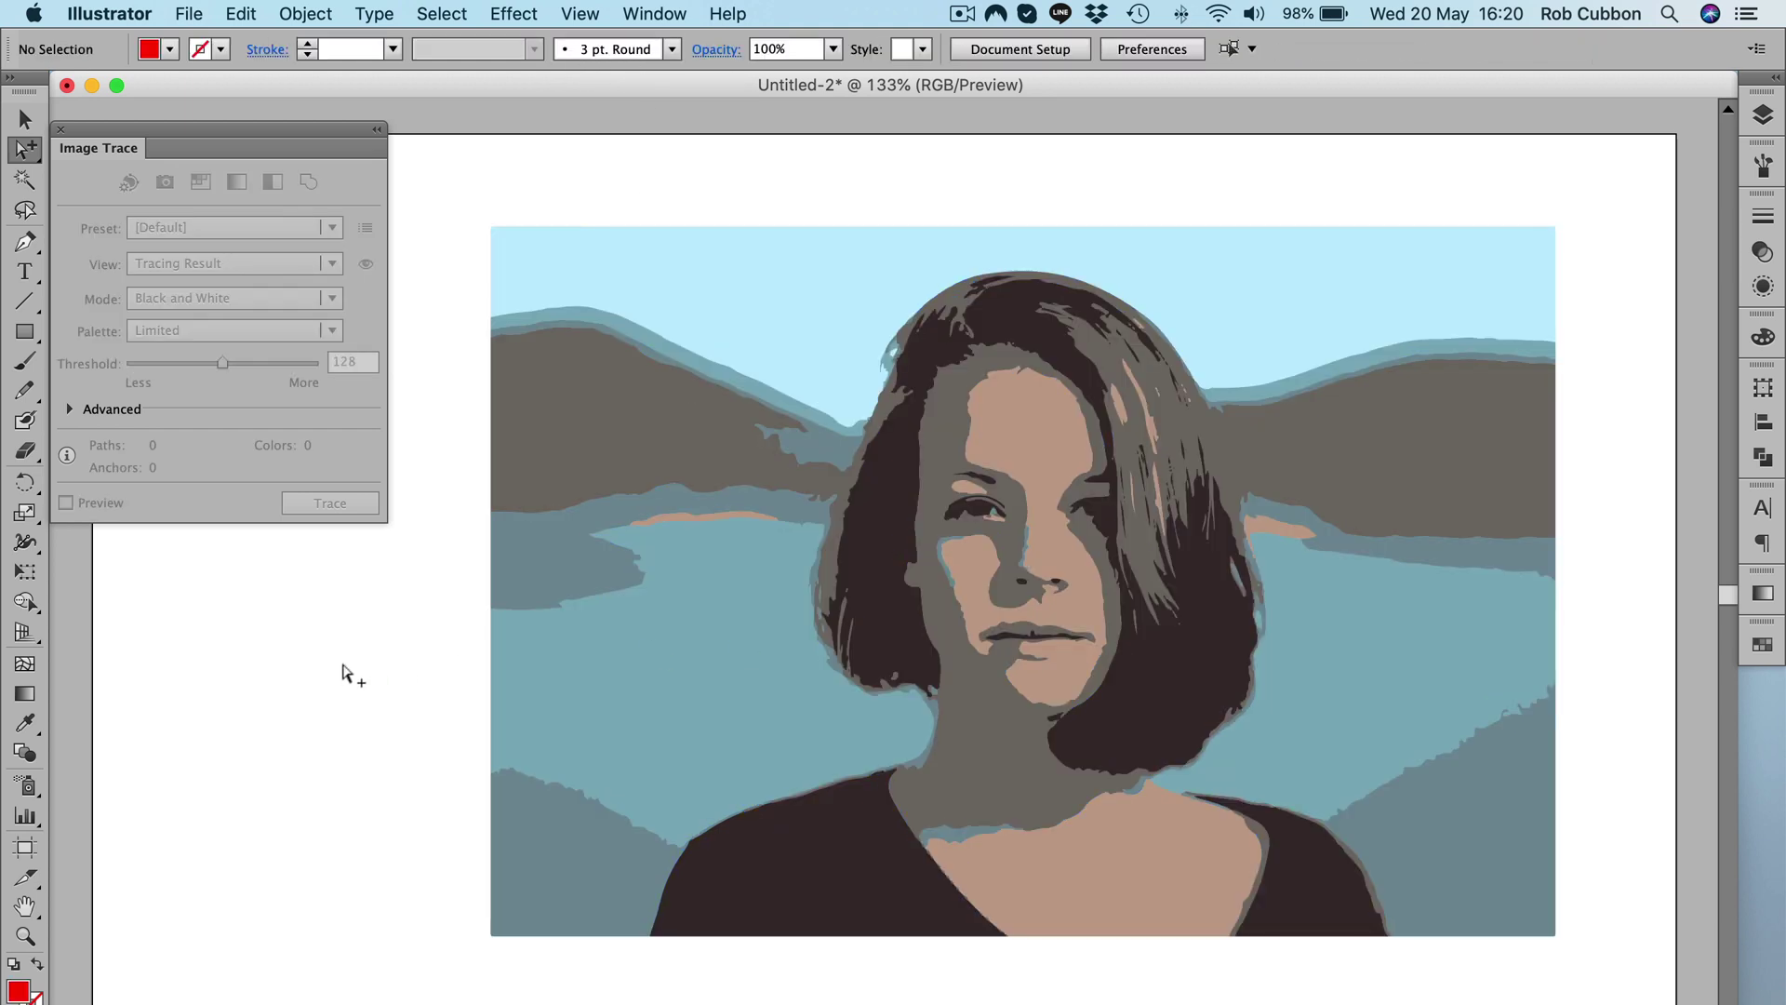